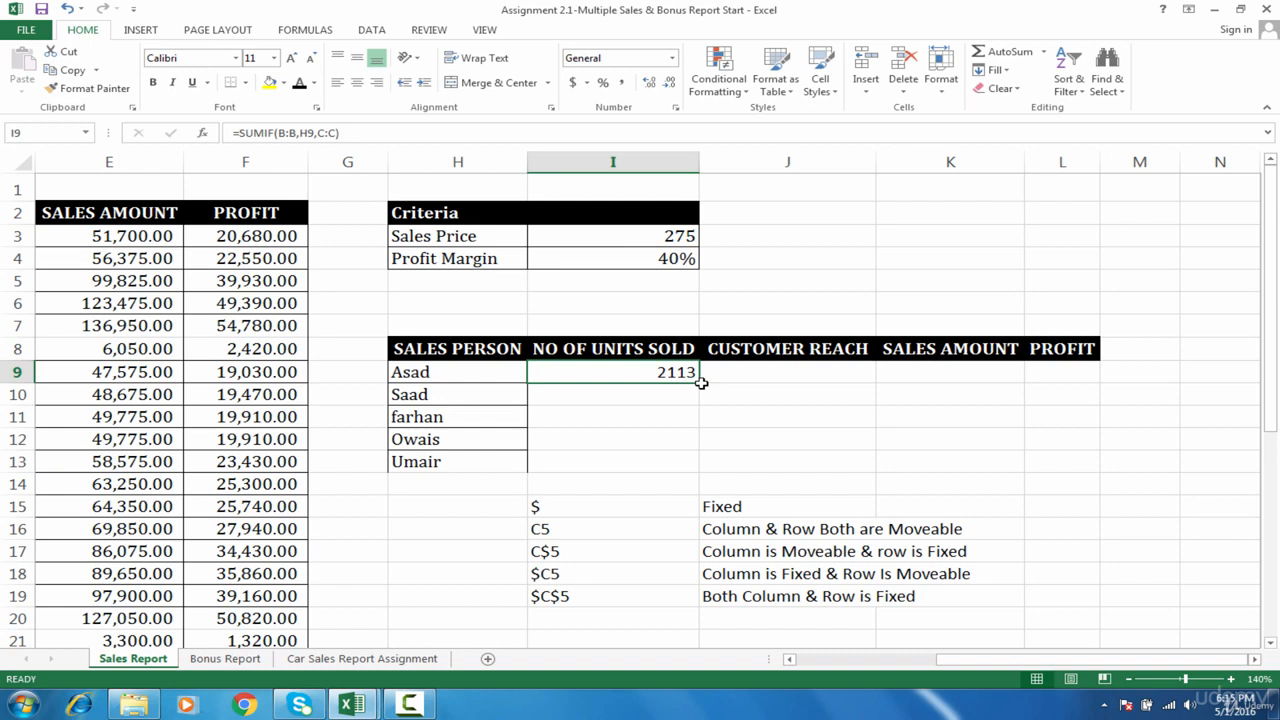
- Try filling the SUMIF formula from I9 across to L9 with its relative references, and undo the fill
left_click_drag(701, 383, 1132, 342)
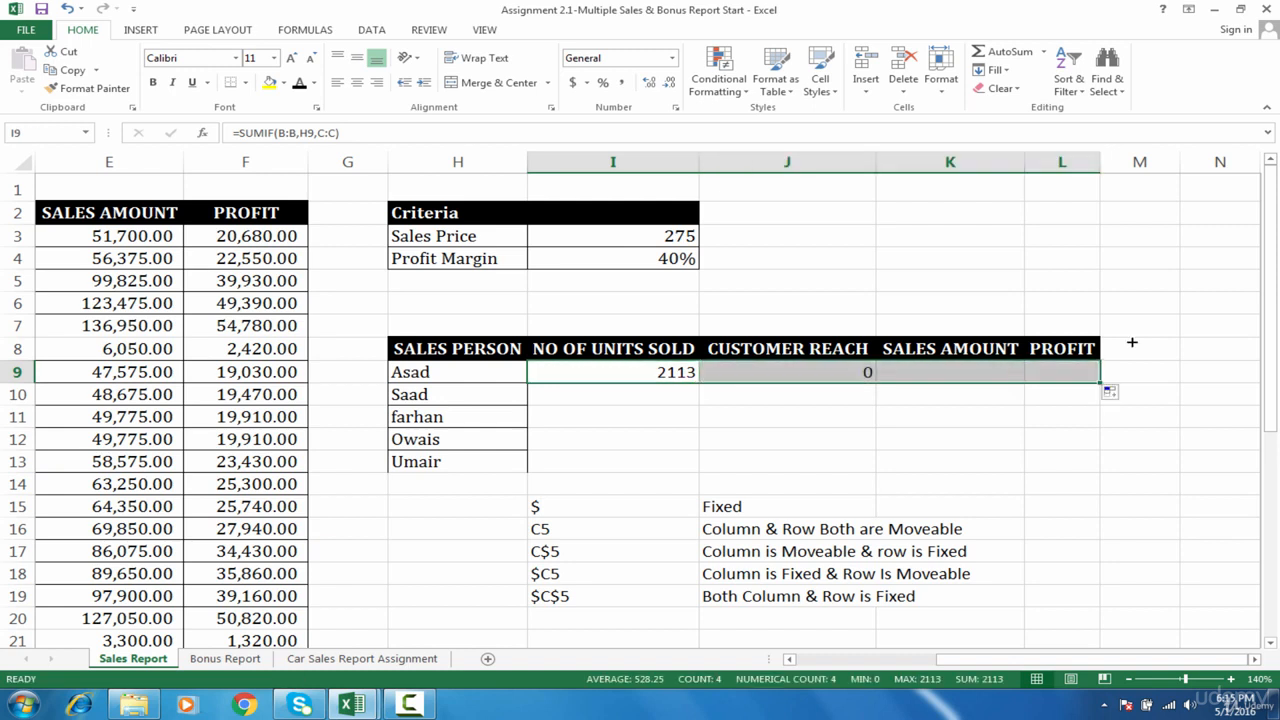
key("ctrl+z")
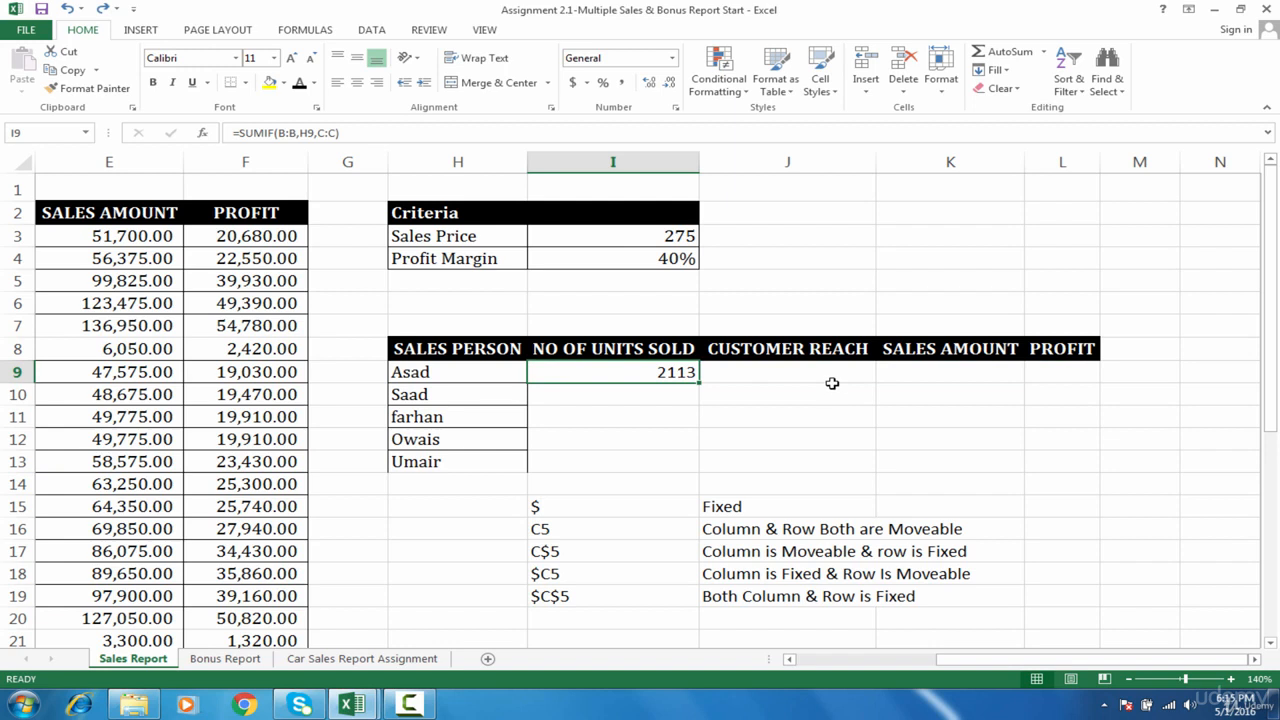
- Open the SUMIF formula in I9 for editing and examine its B:B range in the sales data table
double_click(667, 374)
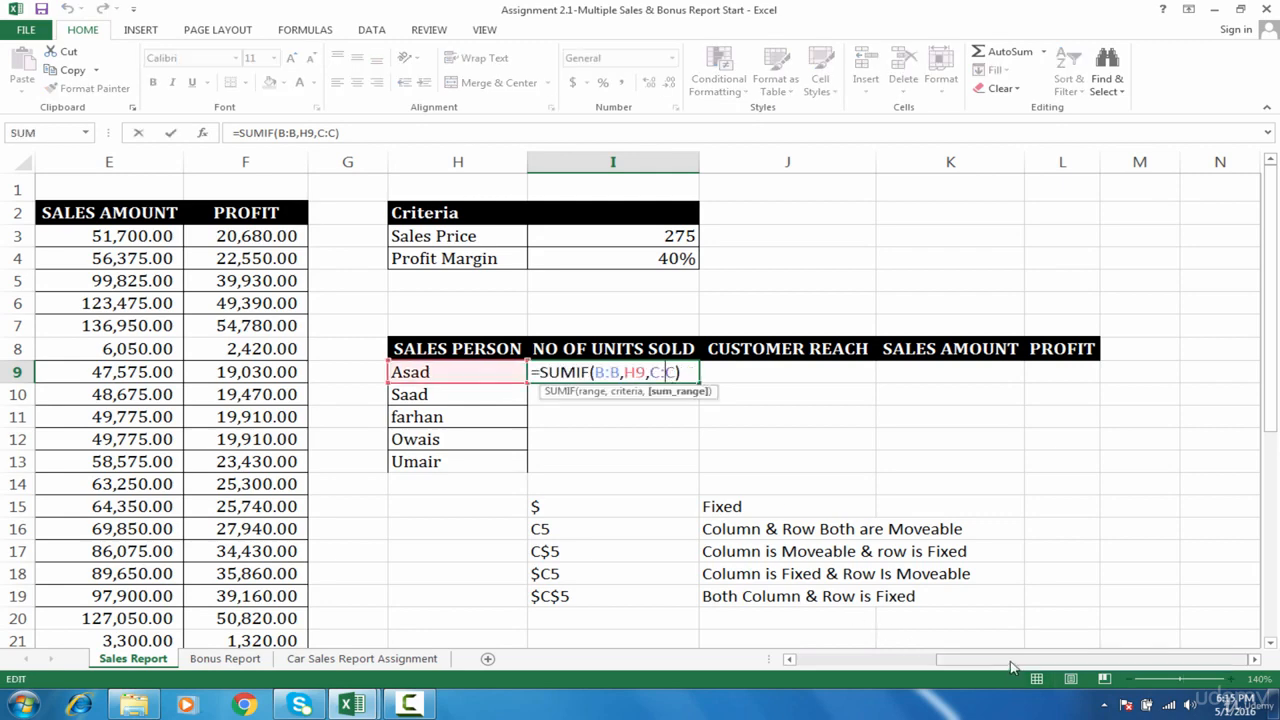
left_click_drag(1005, 665, 938, 665)
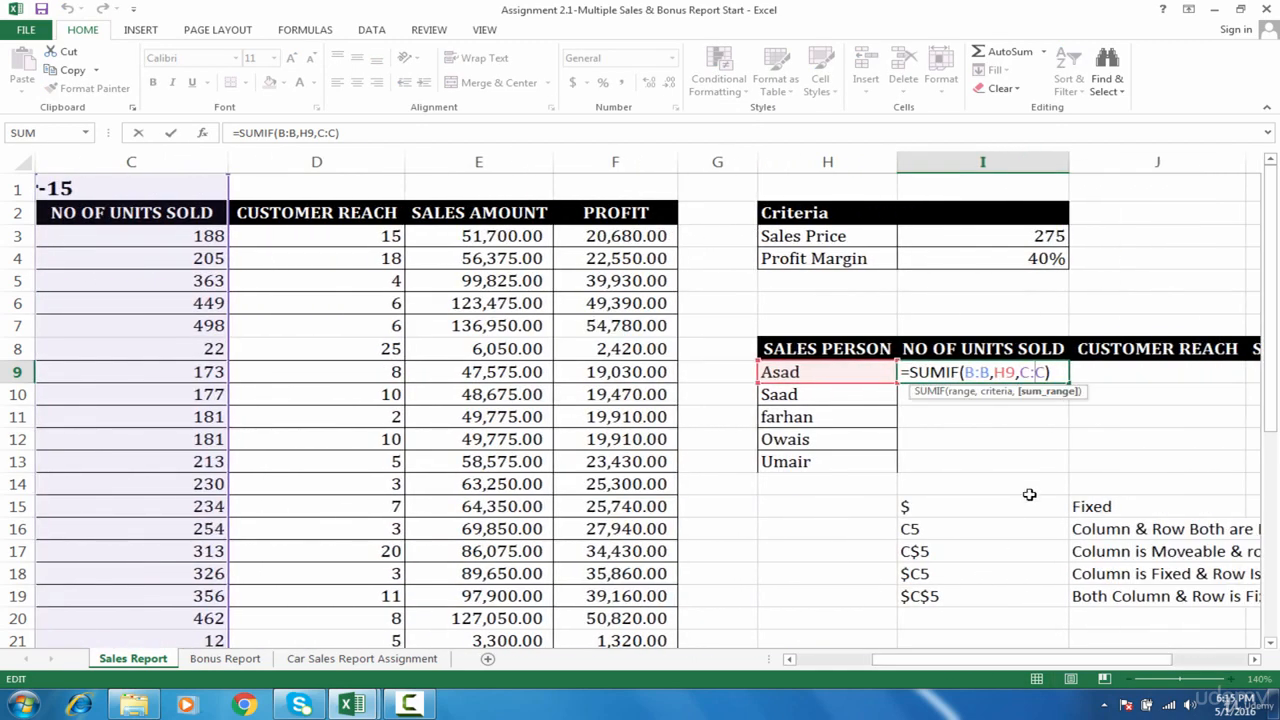
left_click_drag(991, 372, 964, 372)
left_click_drag(1115, 663, 1008, 660)
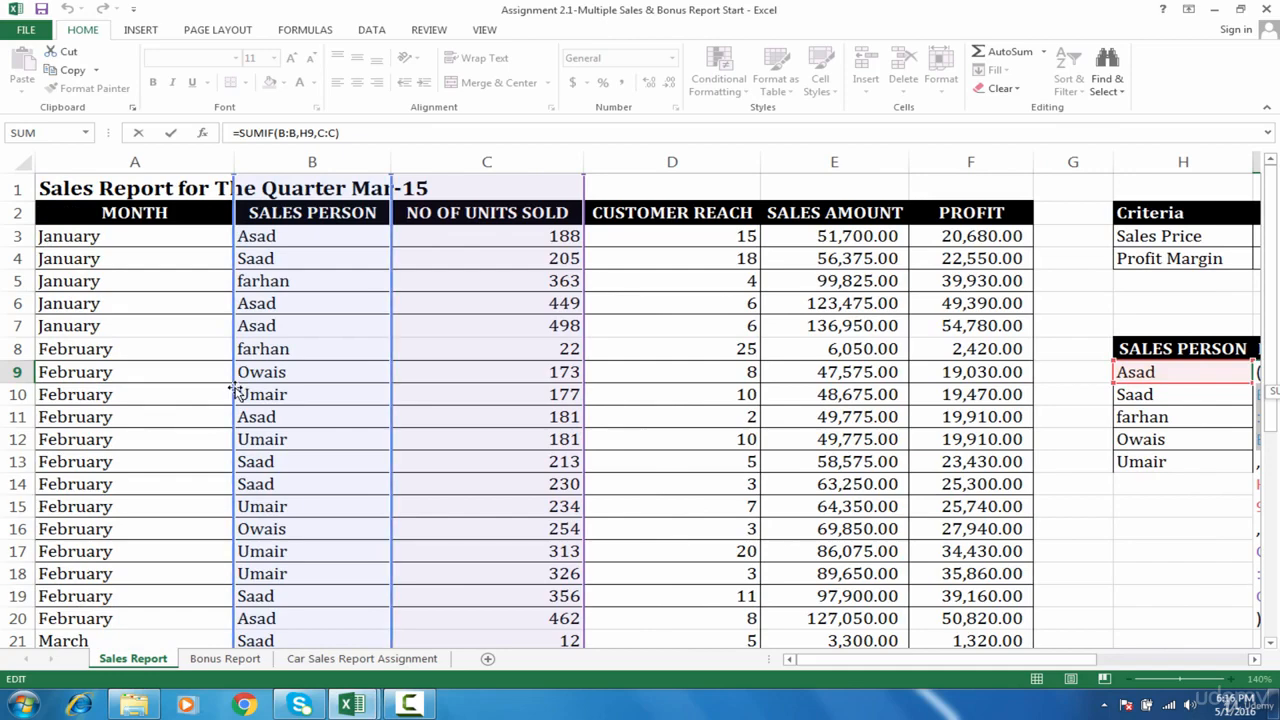
left_click_drag(950, 665, 1010, 664)
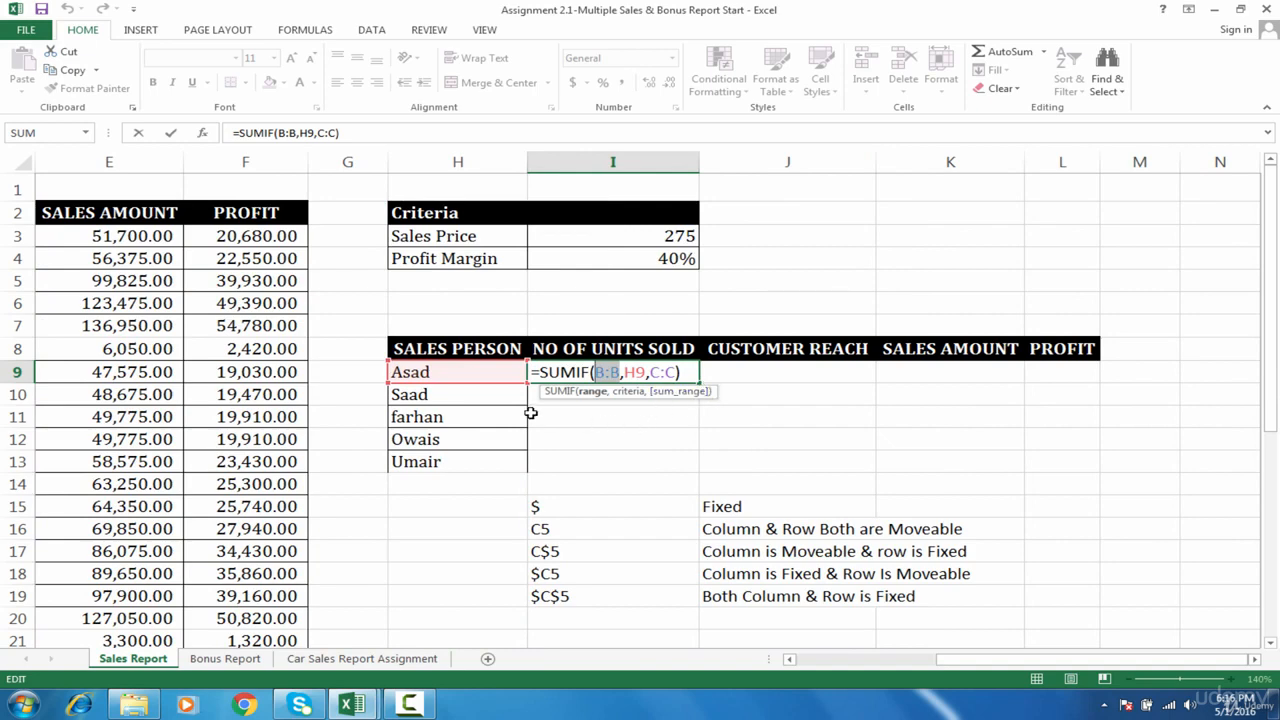
left_click_drag(980, 666, 953, 668)
left_click_drag(997, 667, 855, 660)
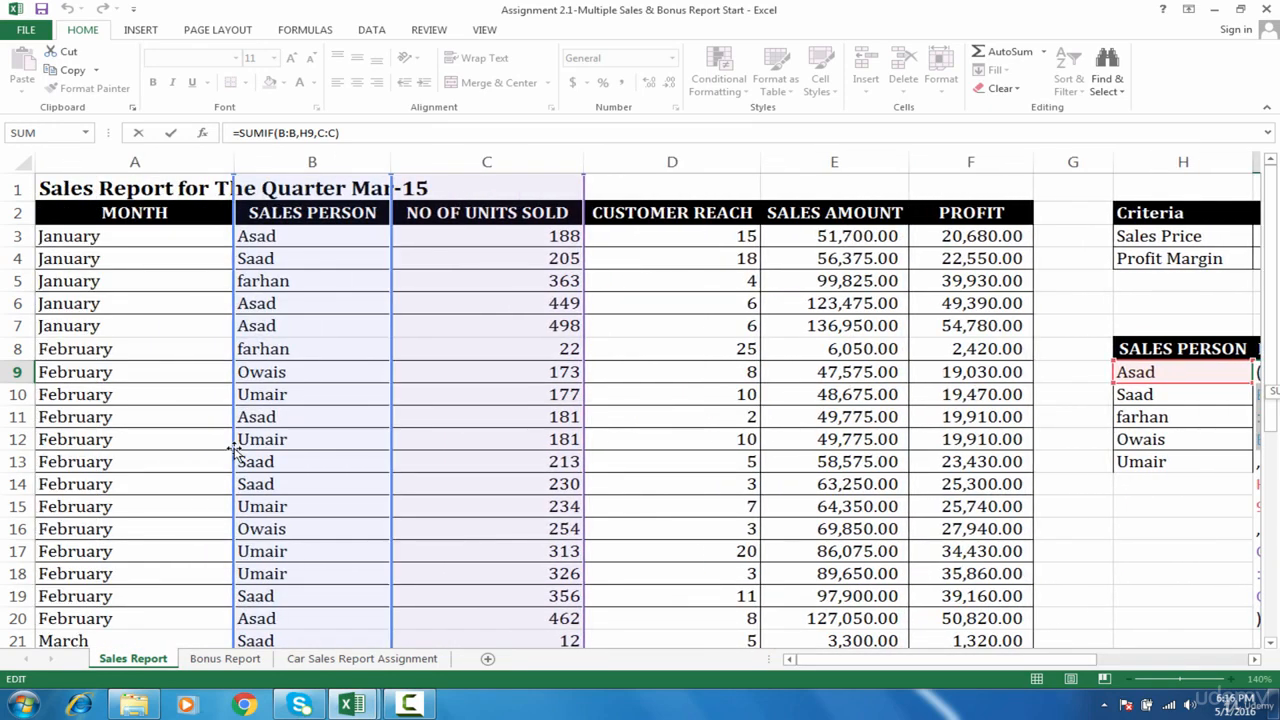
- Try shifting the formula's highlighted range from column B to column C and back to column B
left_click_drag(238, 455, 366, 374)
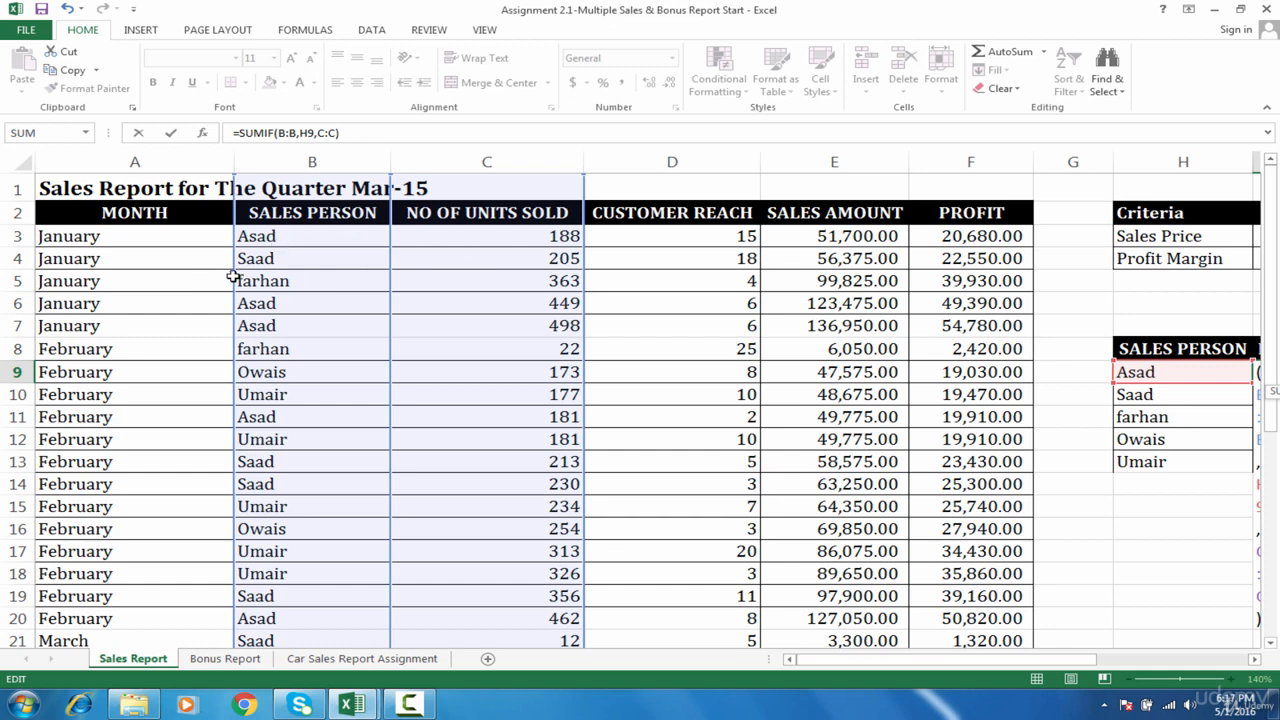
left_click_drag(232, 277, 275, 280)
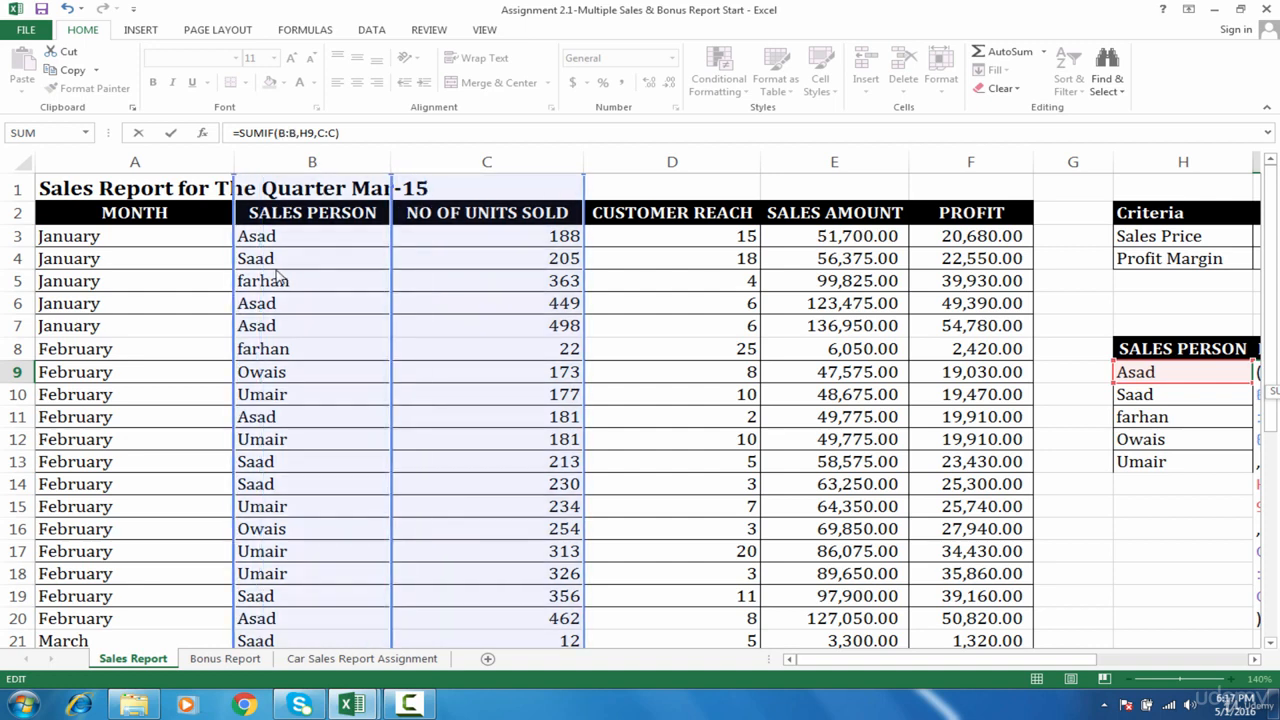
- Make the range argument of the SUMIF formula in I9 absolute as $B:$B
left_click_drag(852, 660, 992, 660)
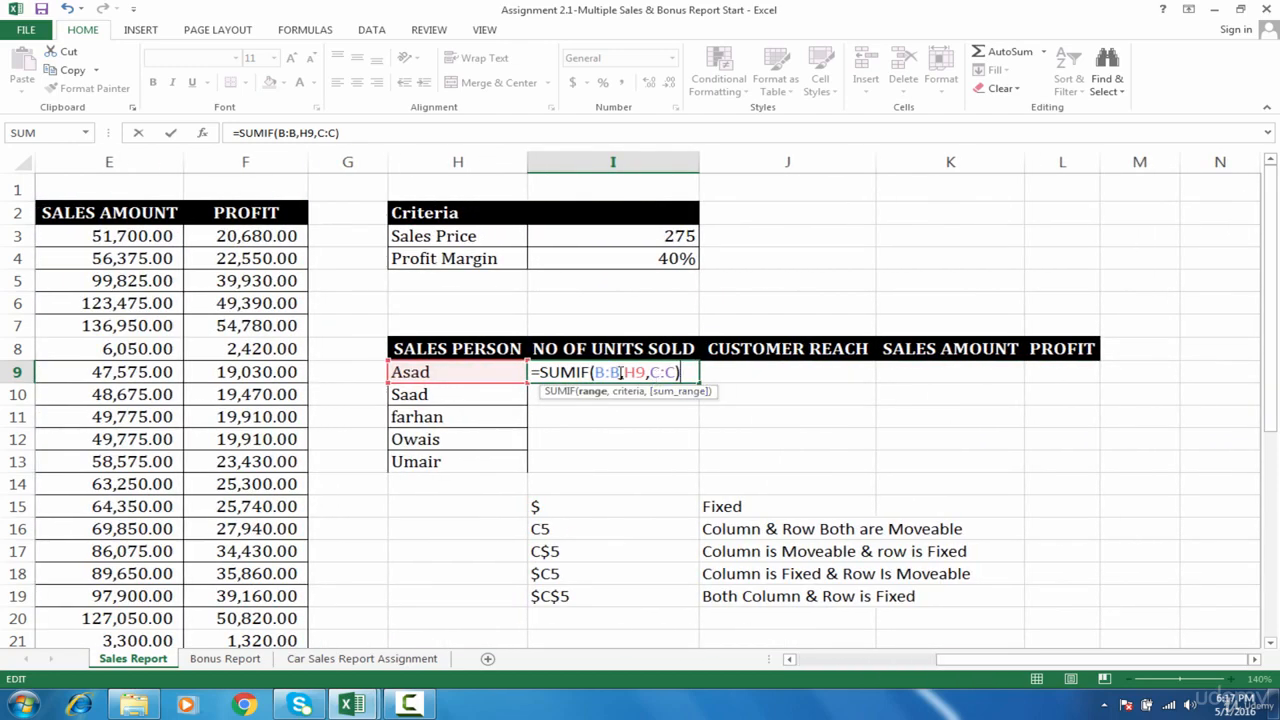
left_click_drag(613, 372, 594, 372)
key("F4")
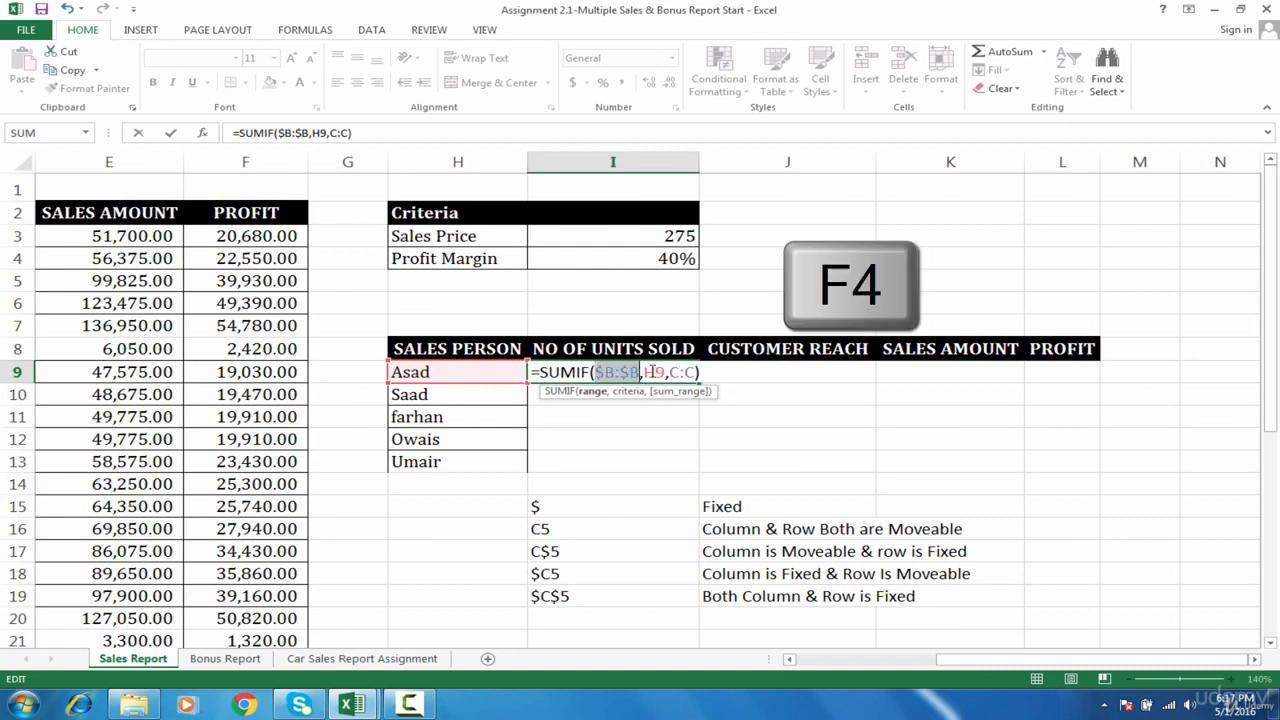
- Try shifting the formula's criteria reference one column over from H9 to I9 and back to H9
left_click(654, 372)
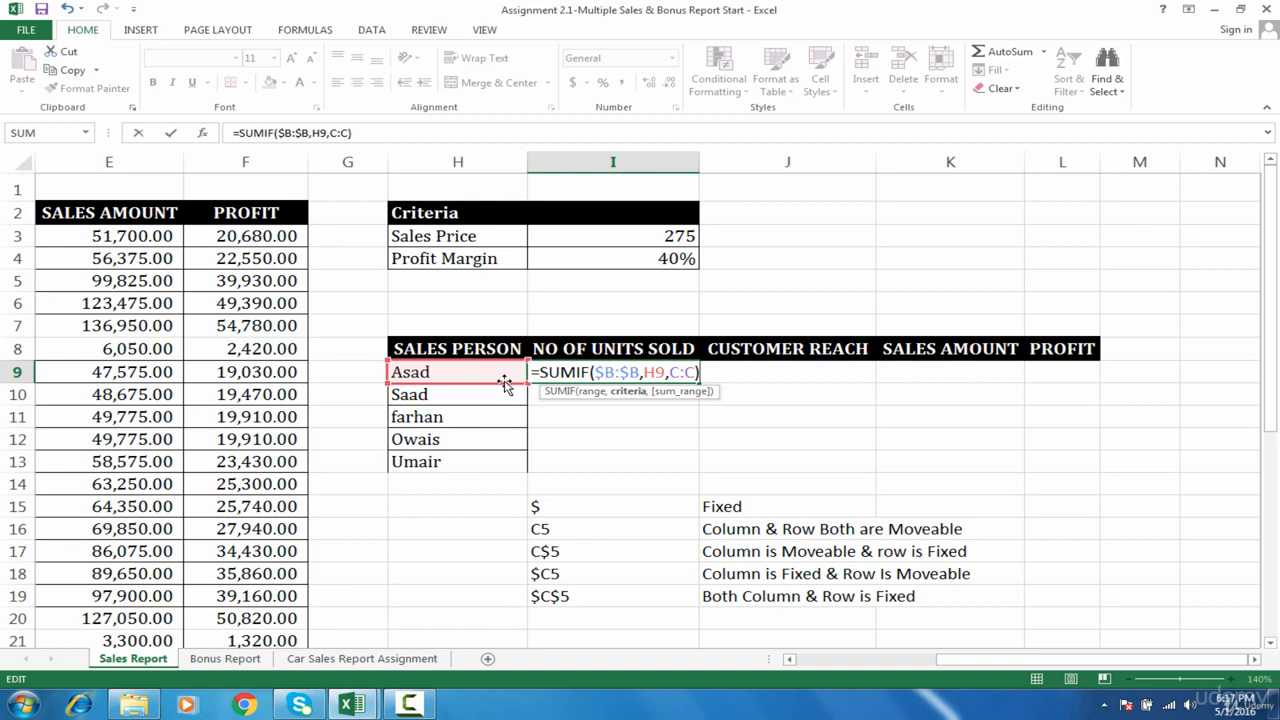
left_click_drag(505, 383, 594, 378)
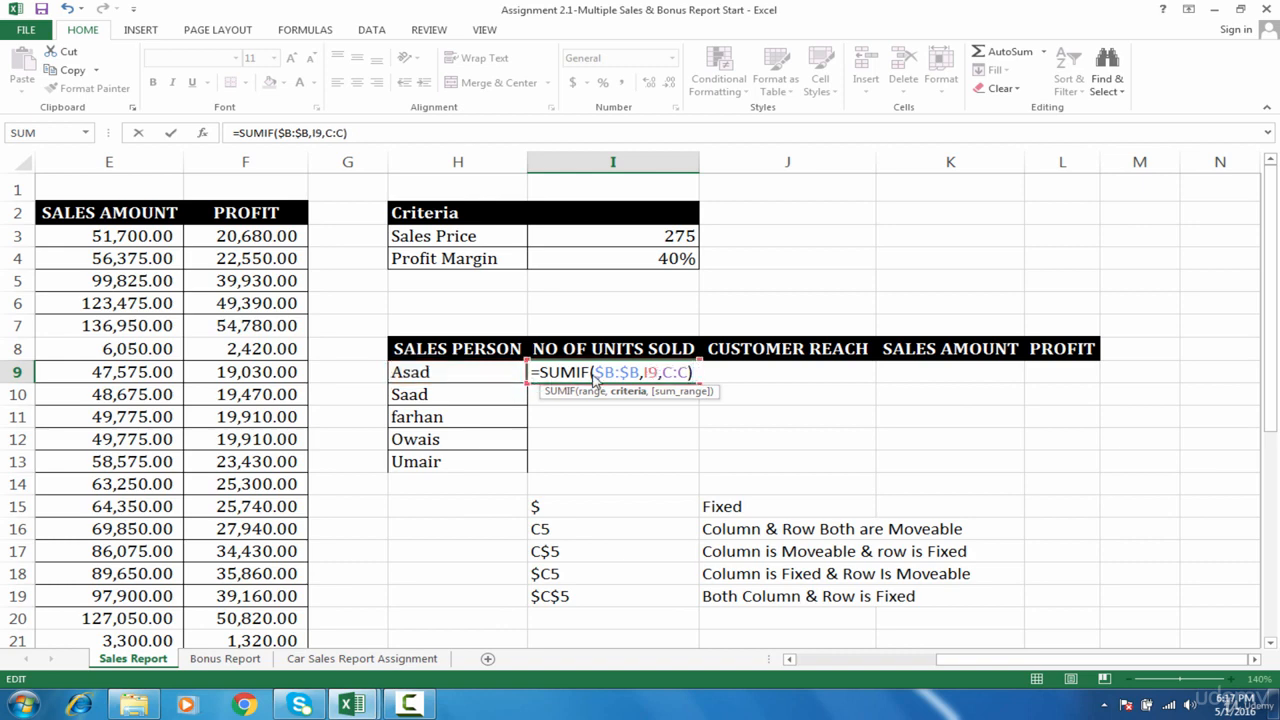
left_click_drag(690, 375, 505, 380)
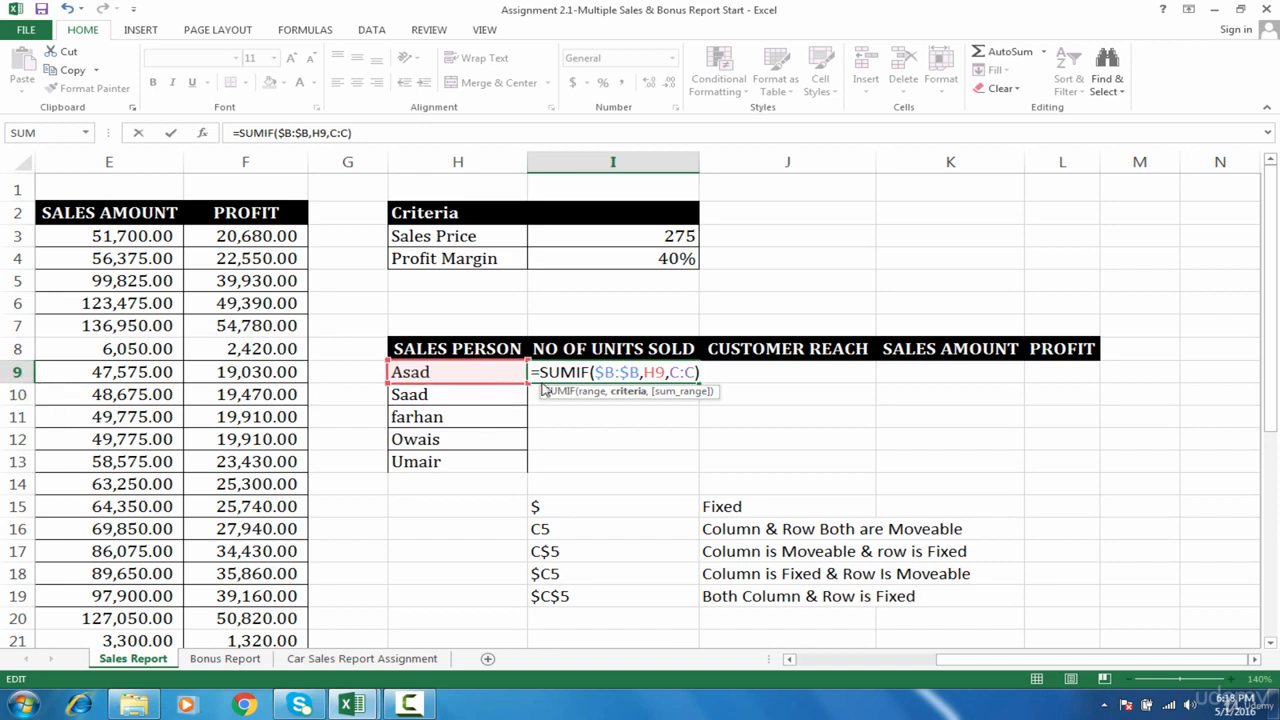
- Try moving the criteria reference down through the sales person cells H10 to H13 and back to H9
left_click(605, 380)
left_click(468, 378)
left_click(500, 397)
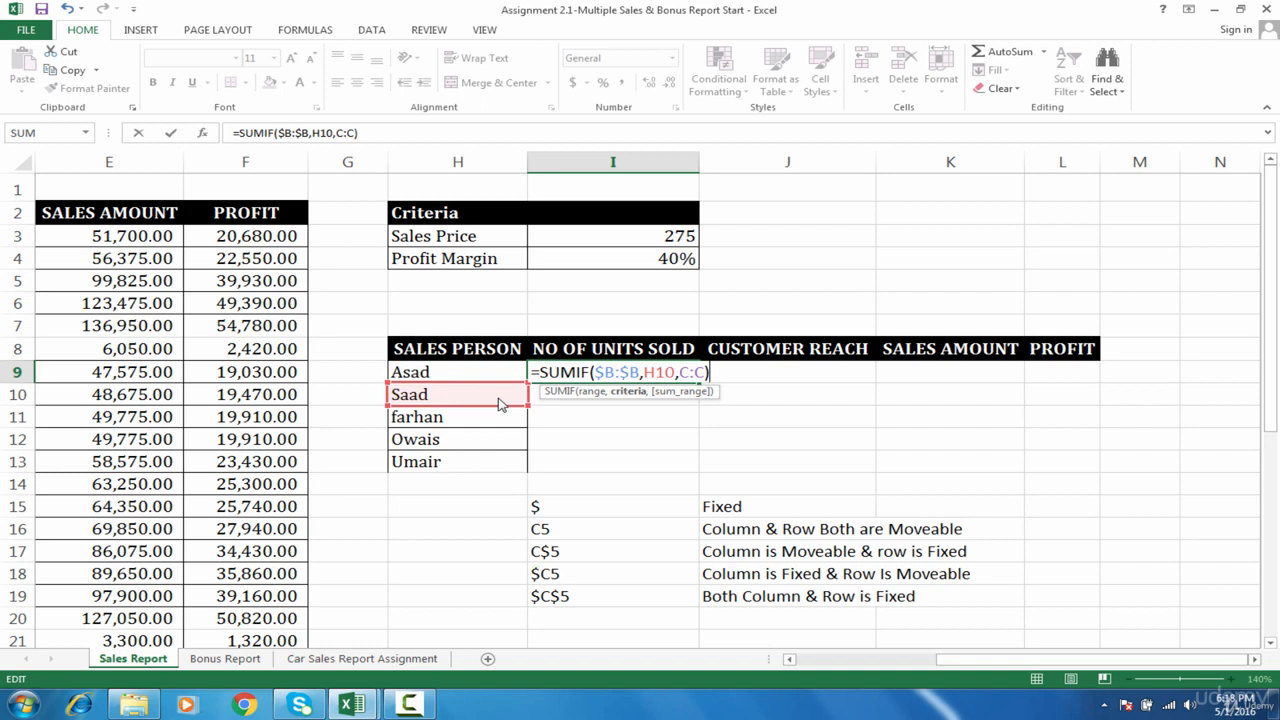
left_click(500, 417)
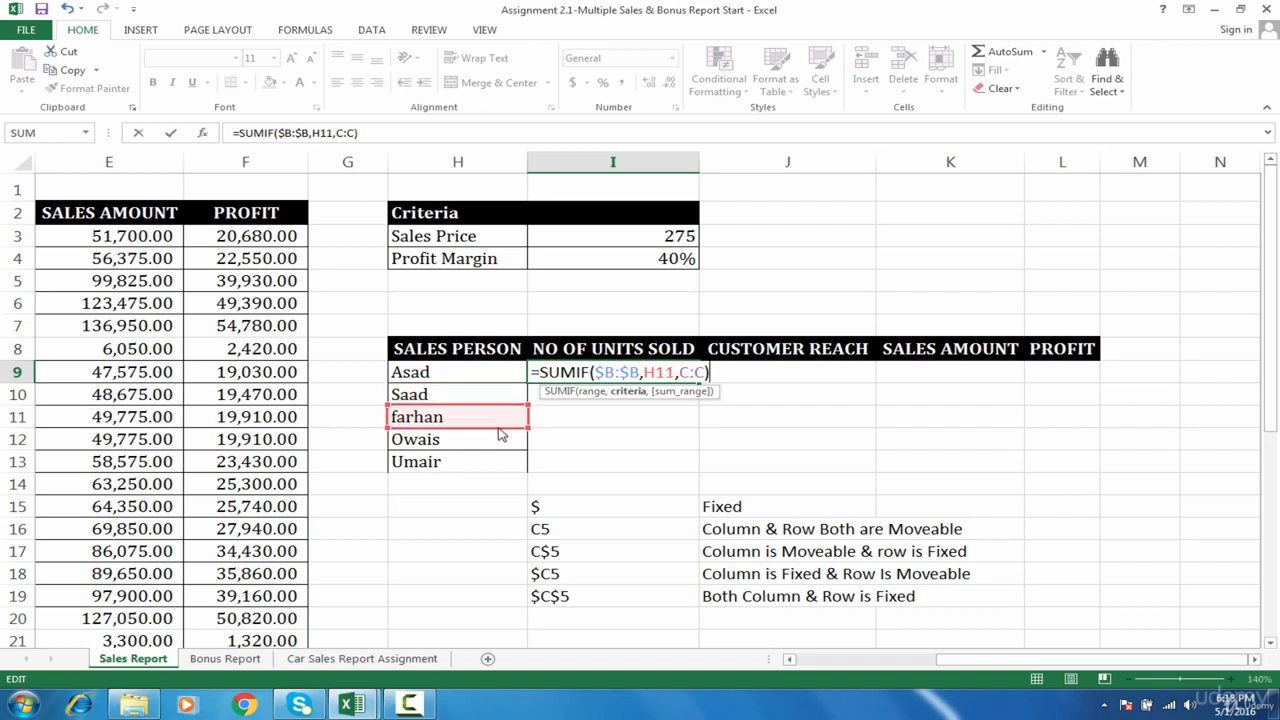
left_click(500, 439)
left_click(500, 461)
left_click(506, 374)
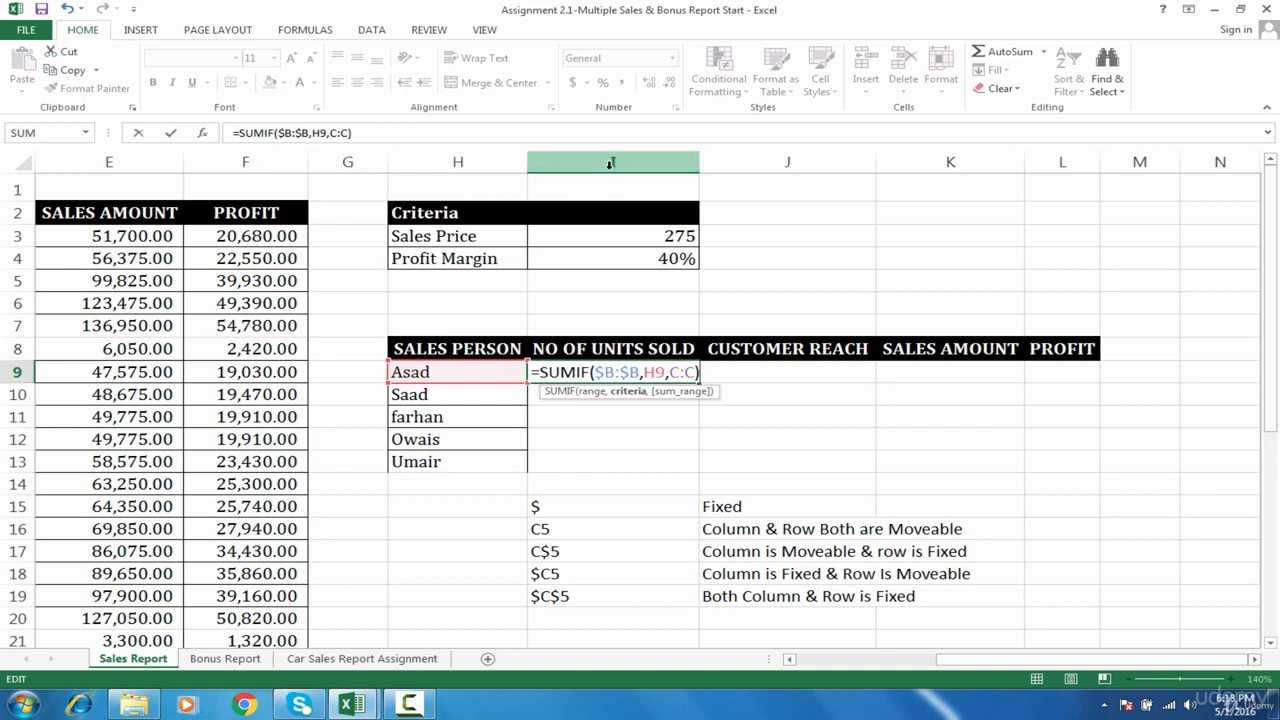
- Fix only the column of the criteria reference in the I9 formula, making it $H9
left_click(645, 372)
type("$")
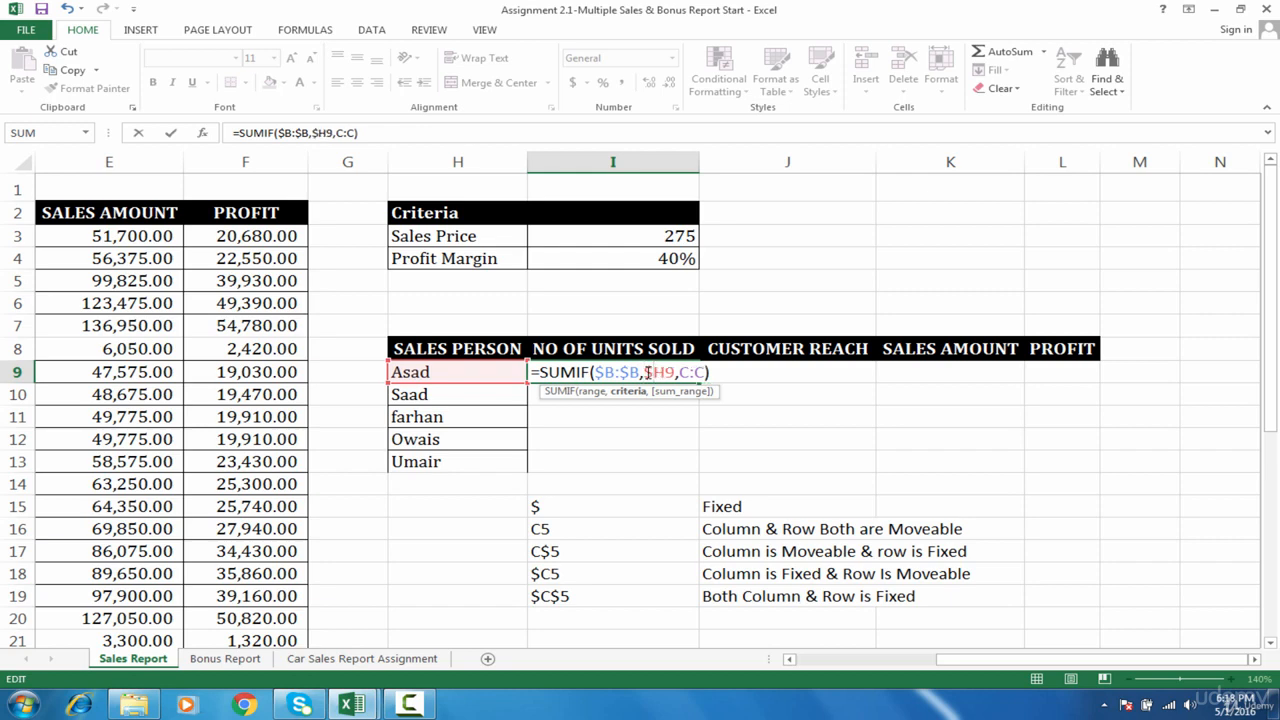
- Examine the formula's C:C sum range against the NO OF UNITS SOLD column in the data table
left_click(697, 372)
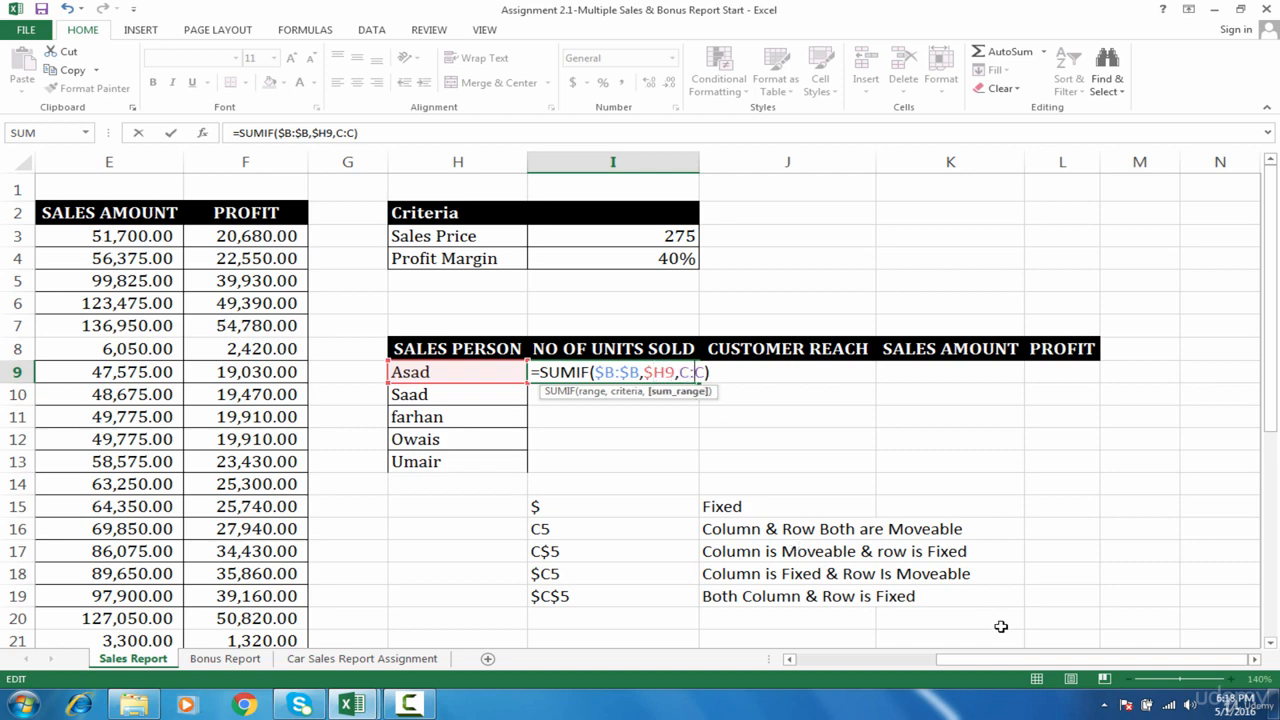
left_click_drag(1030, 663, 1002, 668)
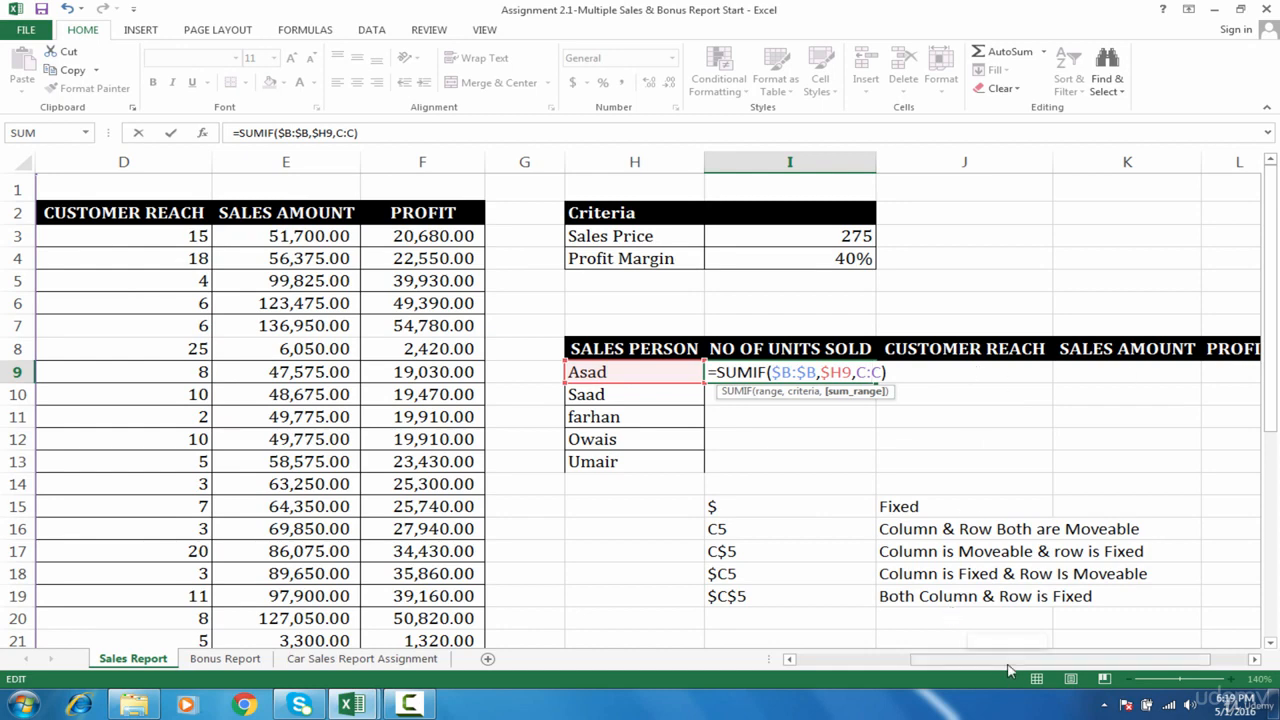
left_click_drag(1008, 670, 893, 669)
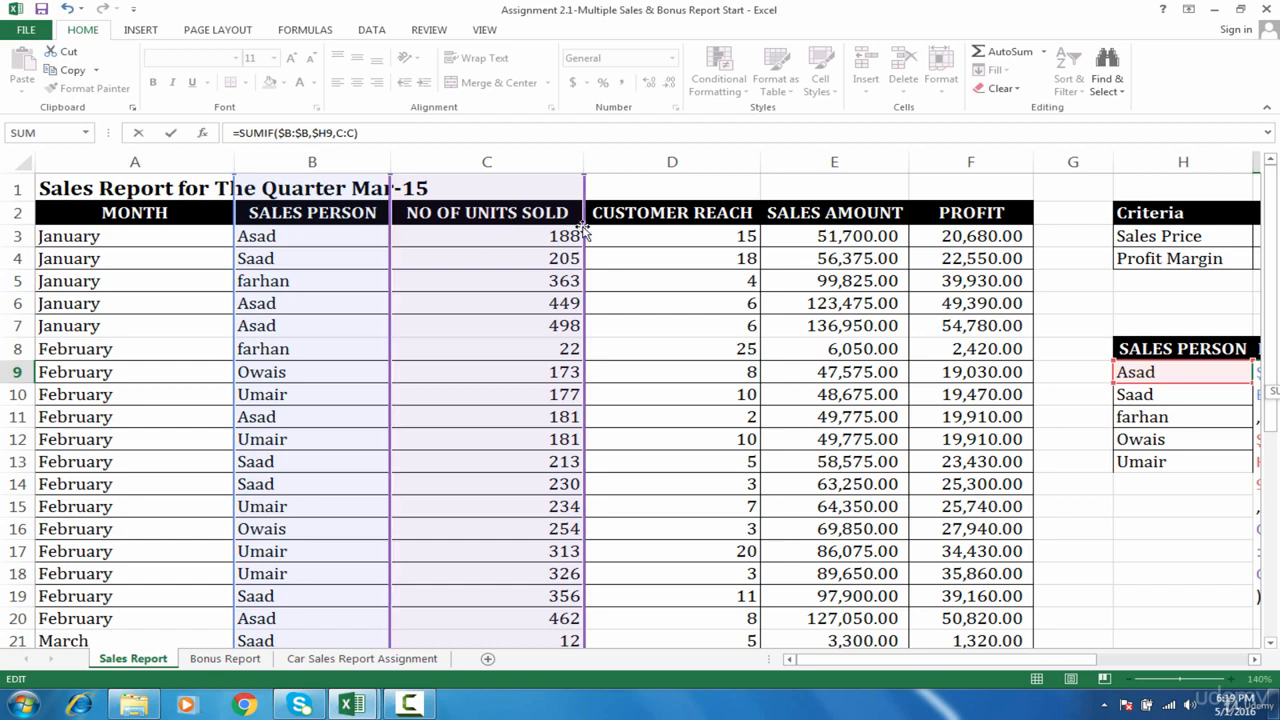
mouse_move(583, 230)
left_mouse_down()
mouse_move(711, 238)
mouse_move(663, 224)
mouse_move(558, 230)
left_mouse_up()
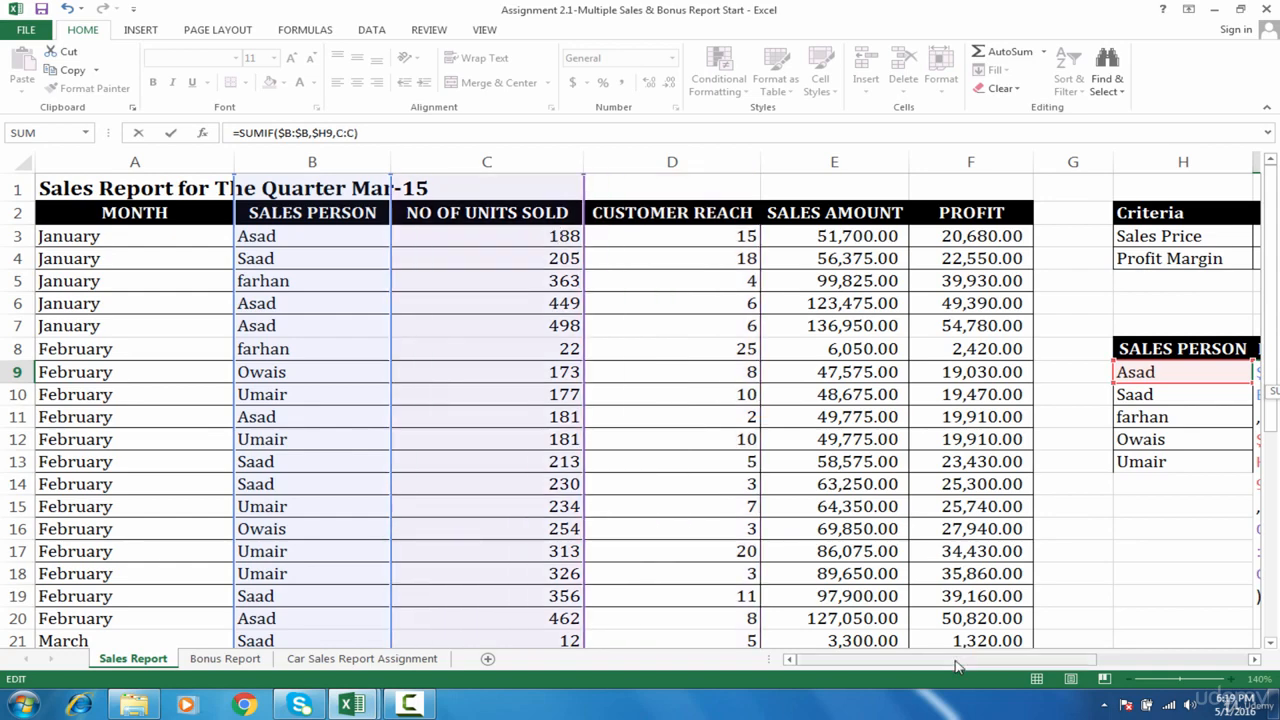
left_click_drag(957, 662, 1096, 661)
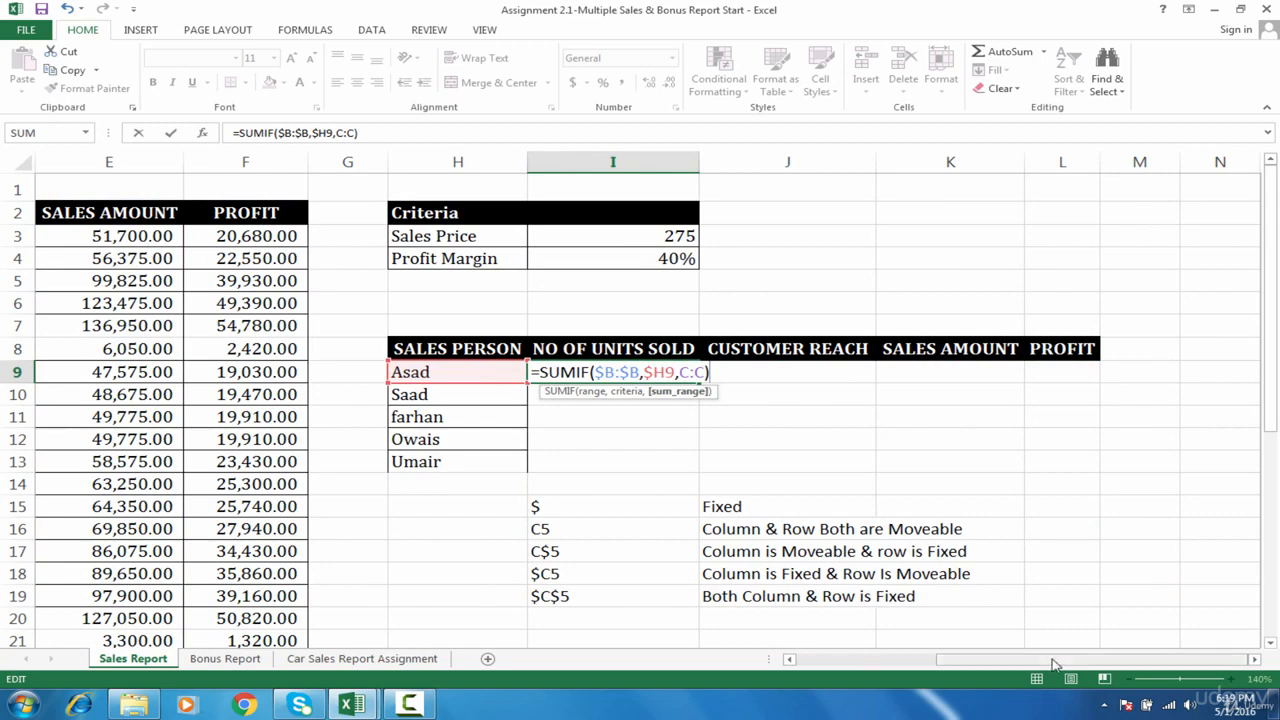
- Try shifting the formula's sum range from C:C to the SALES AMOUNT column E:E and back to C:C
left_click_drag(1054, 663, 886, 641)
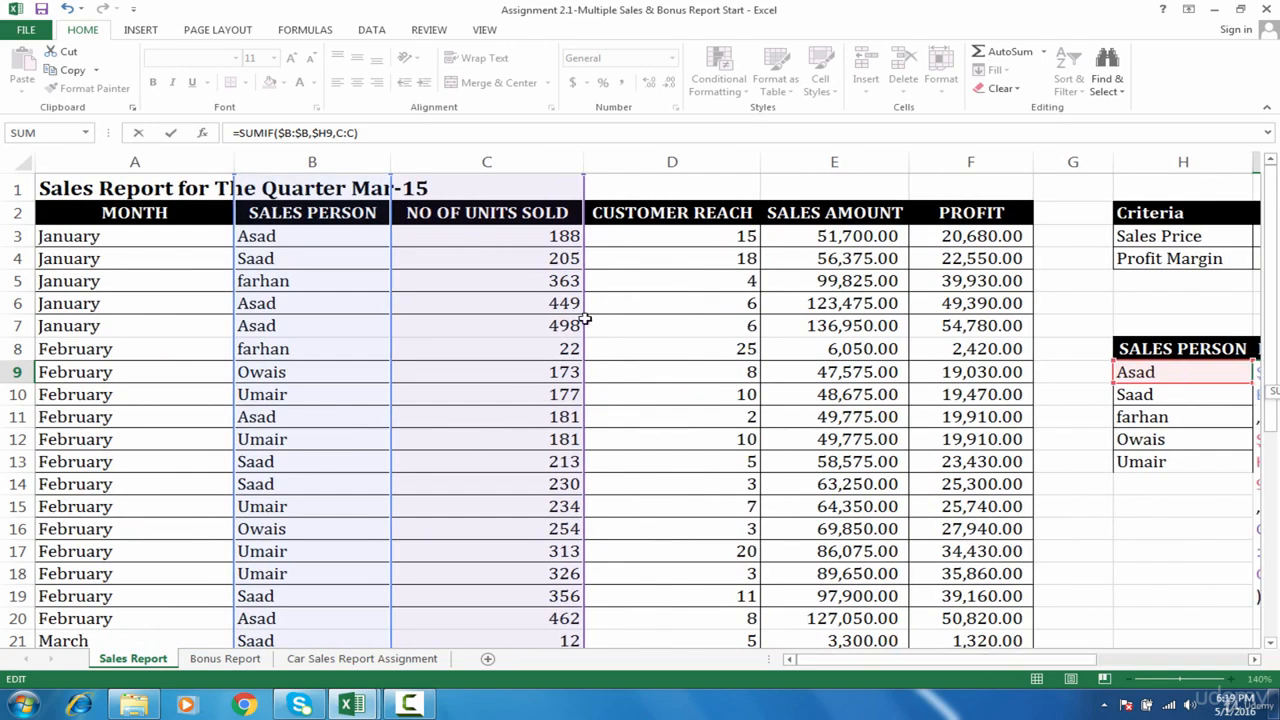
left_click_drag(584, 318, 845, 322)
left_click_drag(1038, 661, 1204, 666)
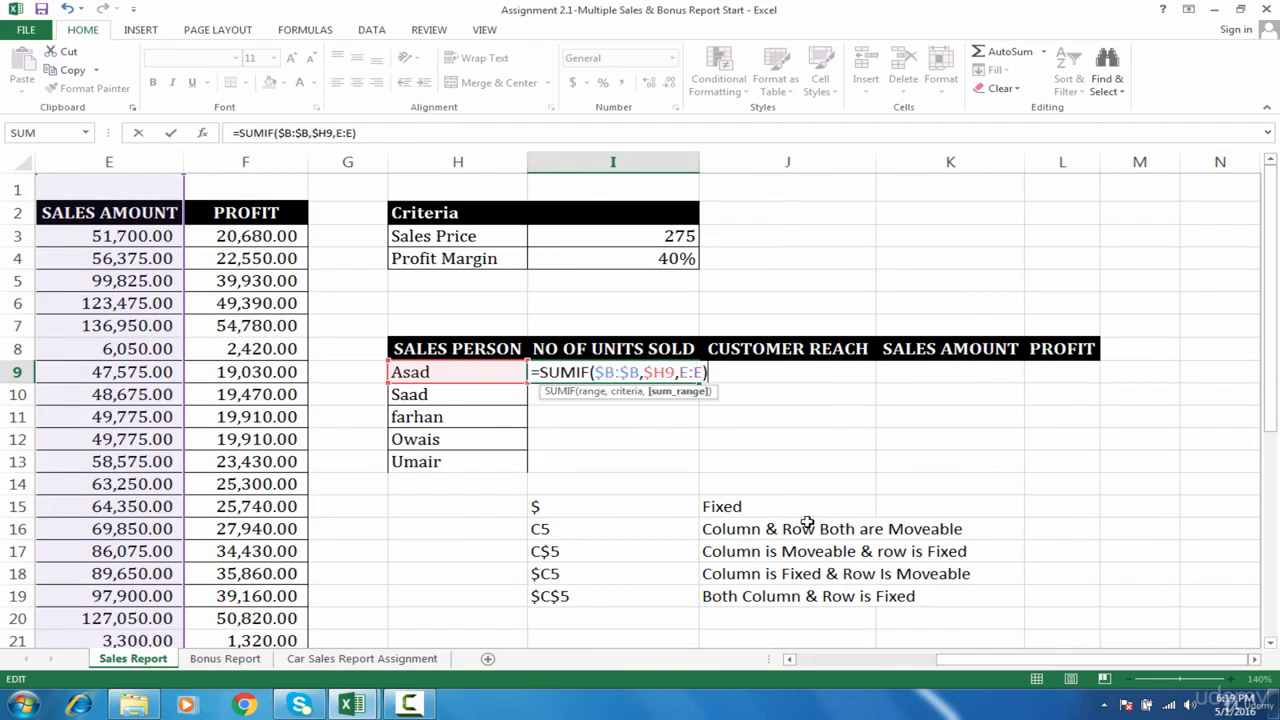
left_click_drag(1015, 660, 830, 643)
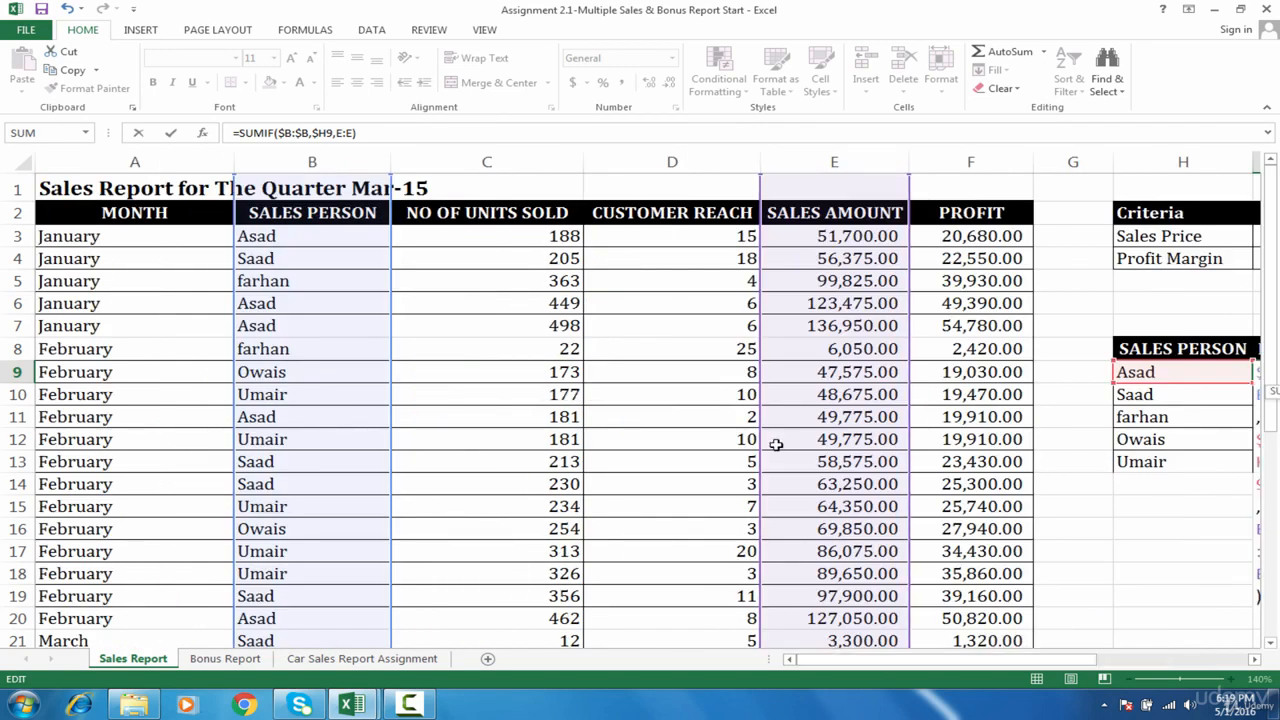
left_click_drag(761, 448, 533, 400)
left_click_drag(880, 660, 1100, 676)
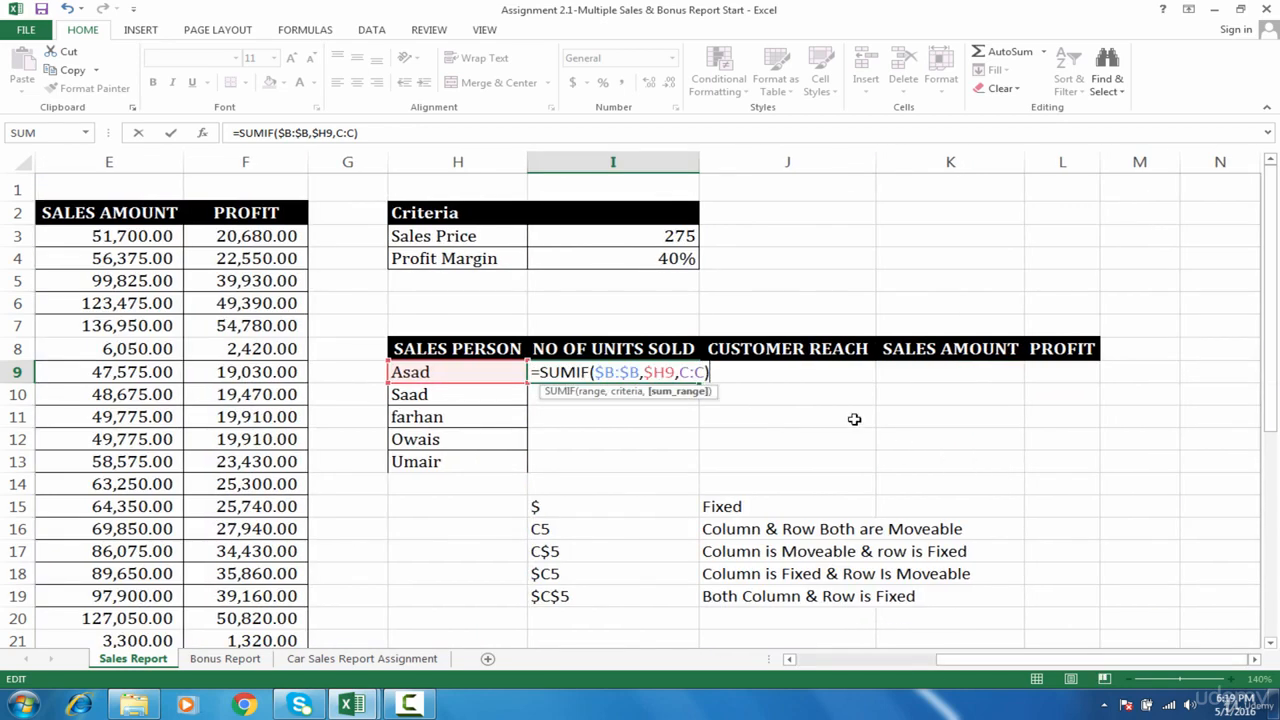
- Commit =SUMIF($B:$B,$H9,C:C) in I9 and fill it across the row through the PROFIT column in L9
key("Return")
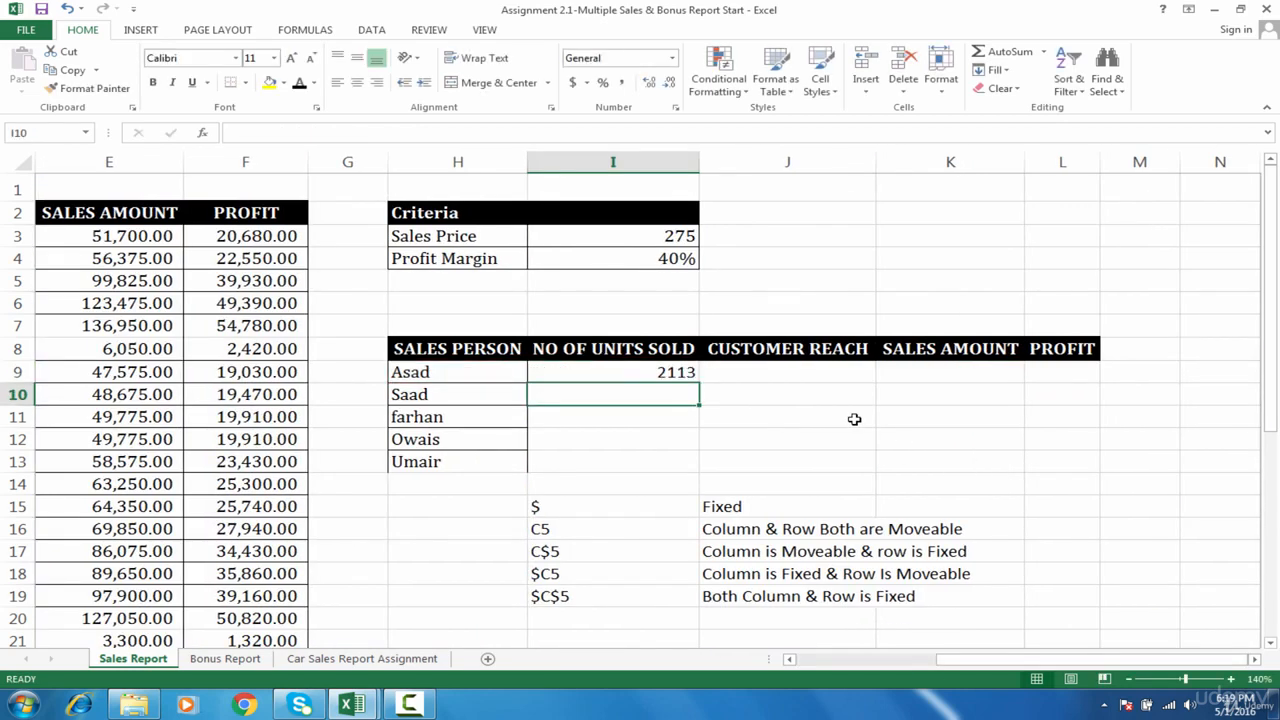
left_click(683, 372)
double_click(680, 373)
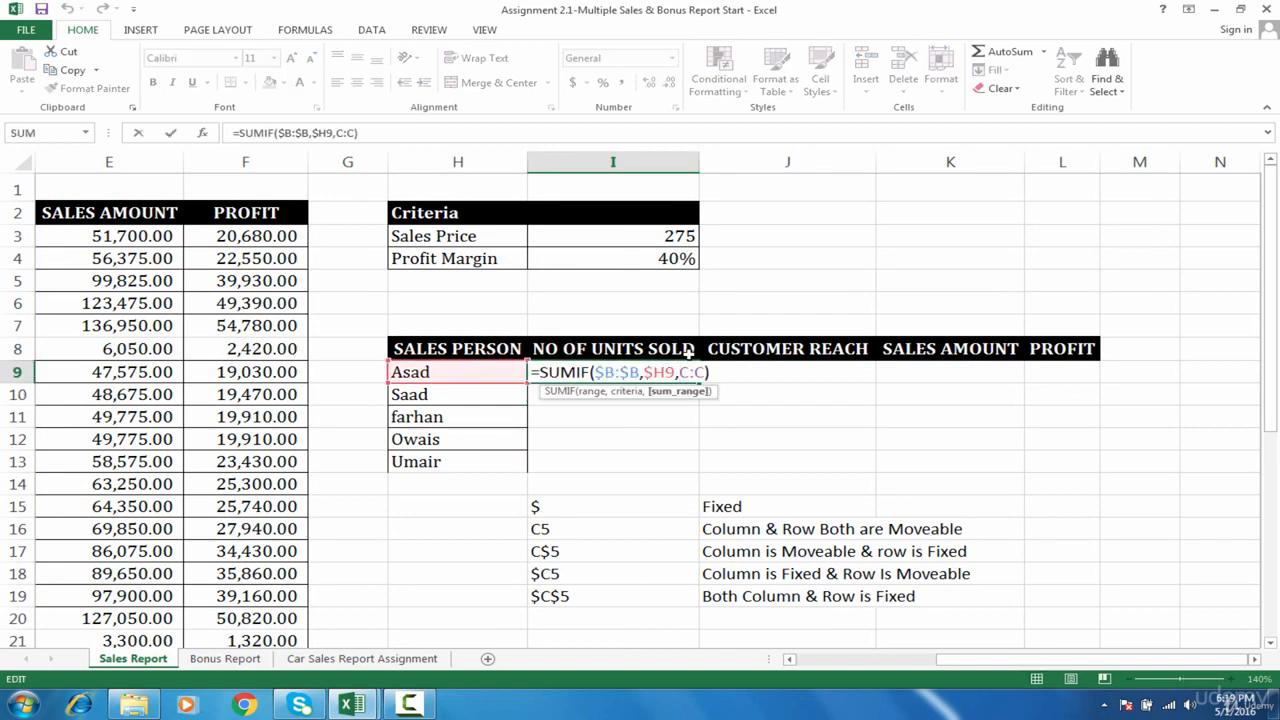
key("Tab")
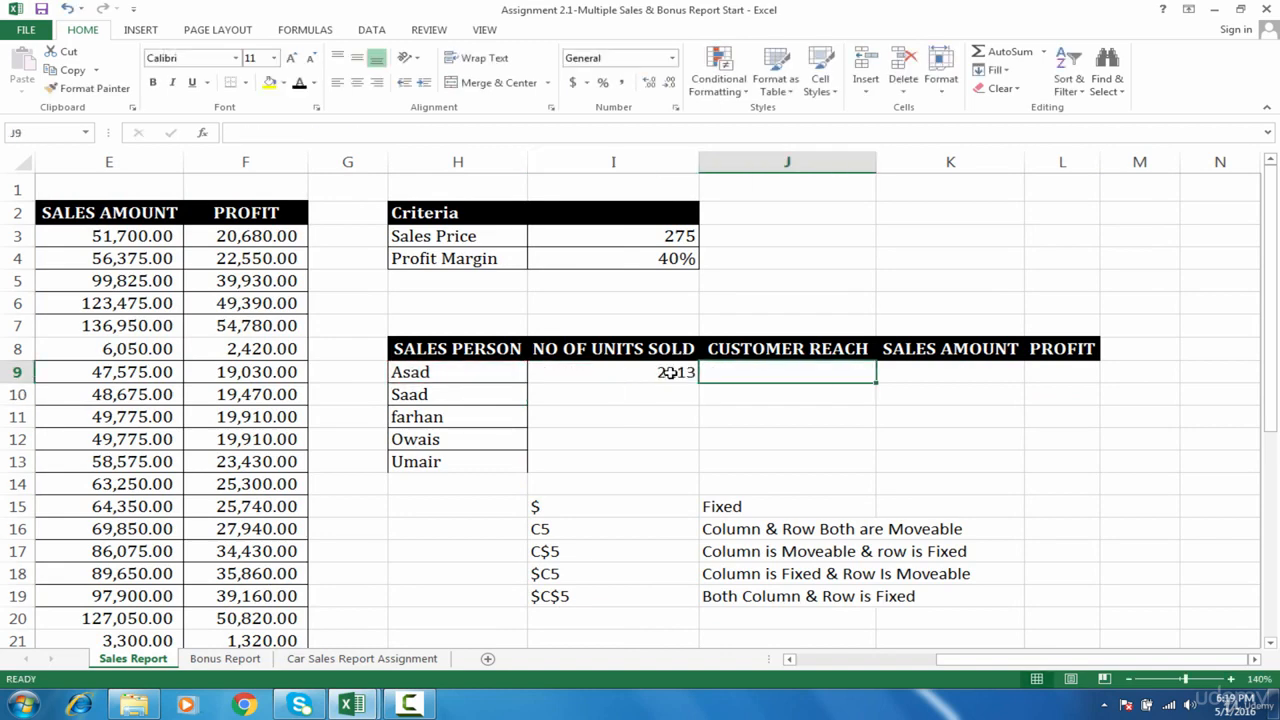
left_click(677, 372)
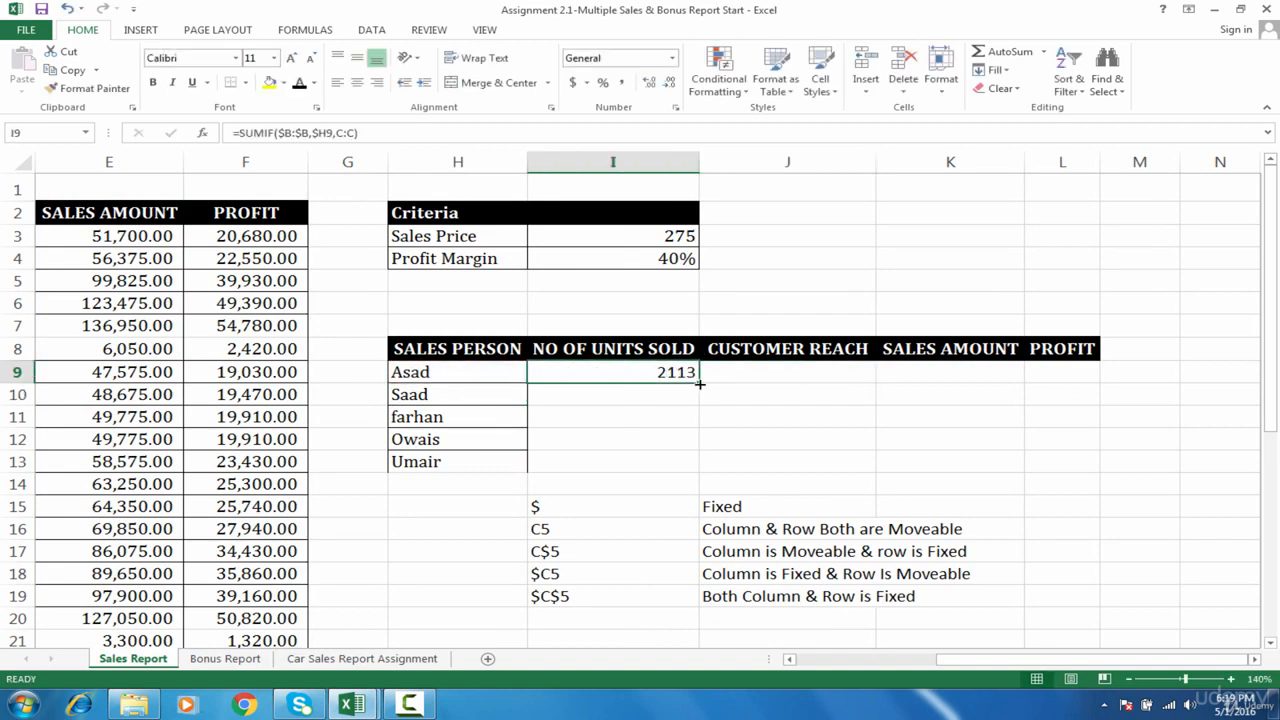
left_click_drag(700, 384, 1089, 378)
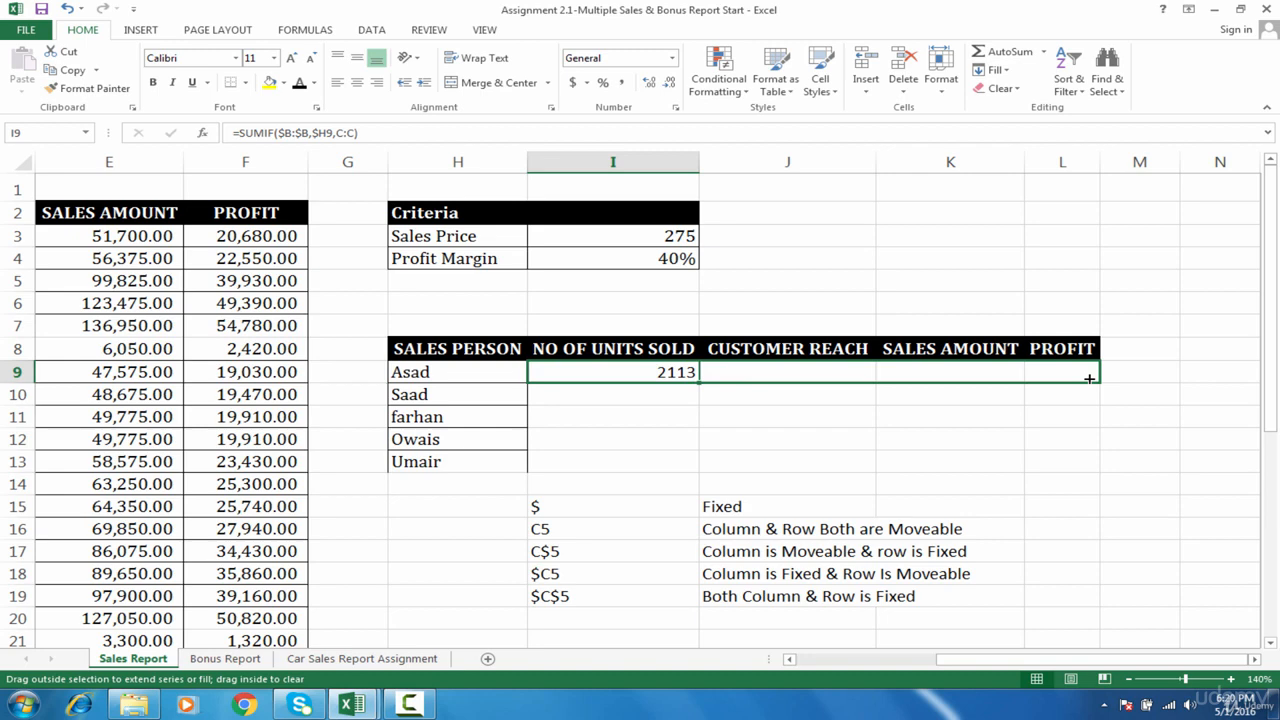
left_click_drag(1089, 378, 1089, 378)
- Examine the filled CUSTOMER REACH formula in J9, checking its criteria range, criteria reference and sum range
left_click(853, 374)
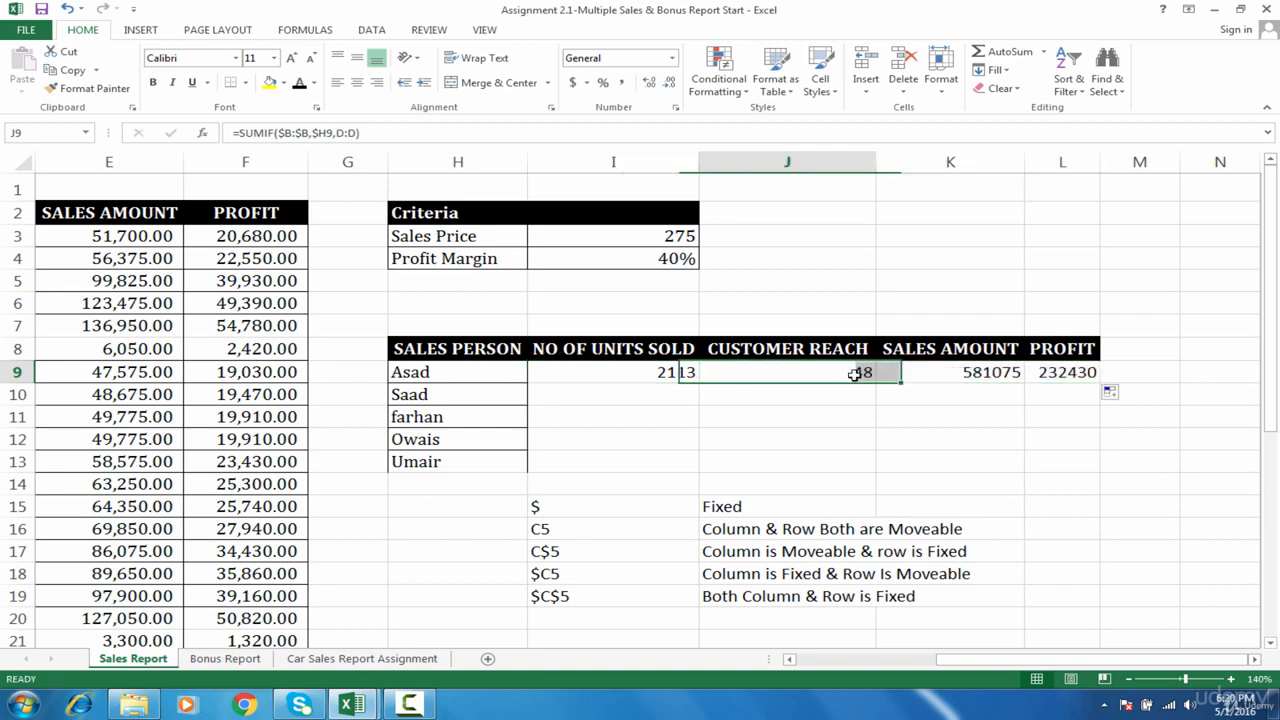
double_click(853, 374)
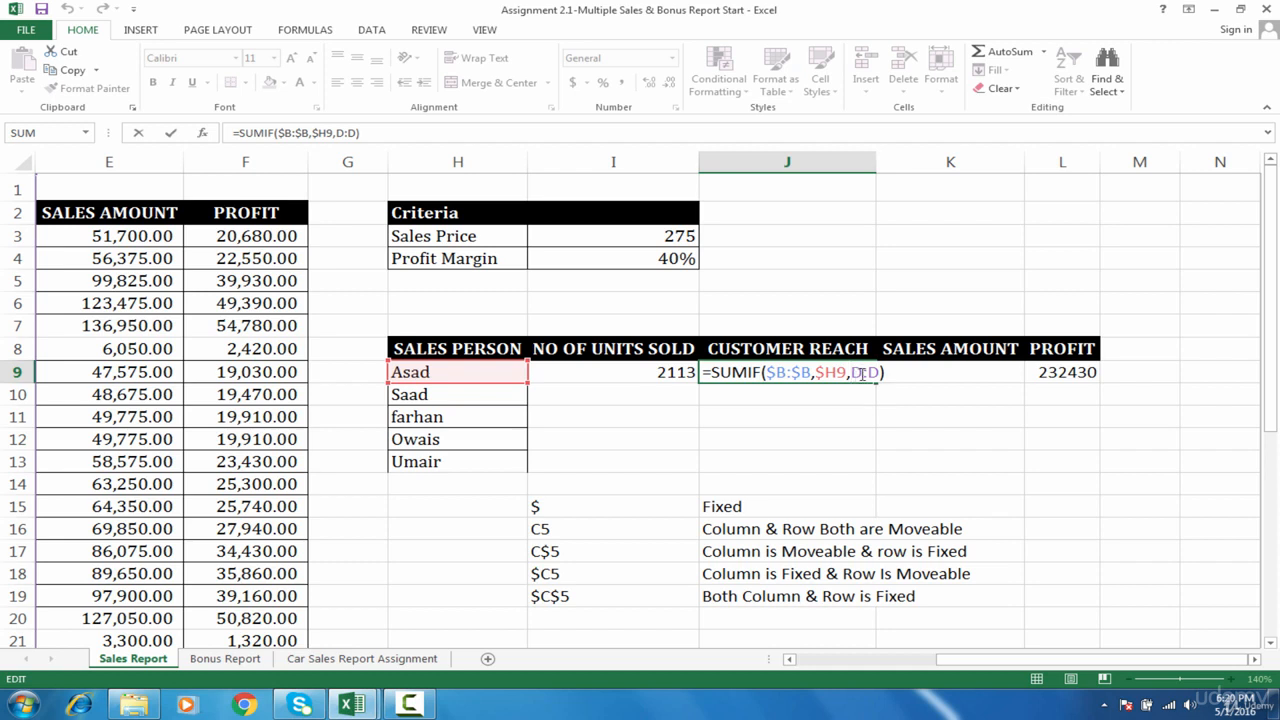
key("Tab")
double_click(845, 372)
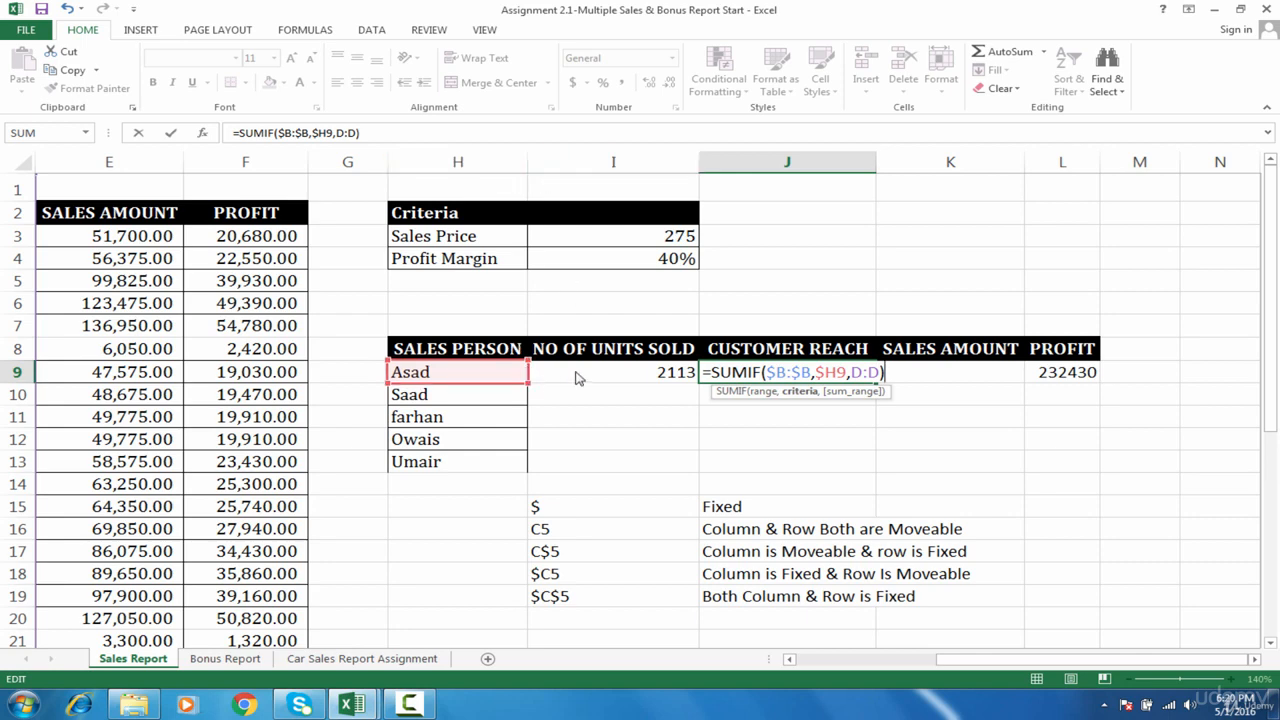
mouse_move(576, 373)
left_mouse_down()
mouse_move(626, 368)
mouse_move(519, 375)
mouse_move(527, 414)
mouse_move(527, 394)
mouse_move(580, 377)
left_mouse_up()
key("Tab")
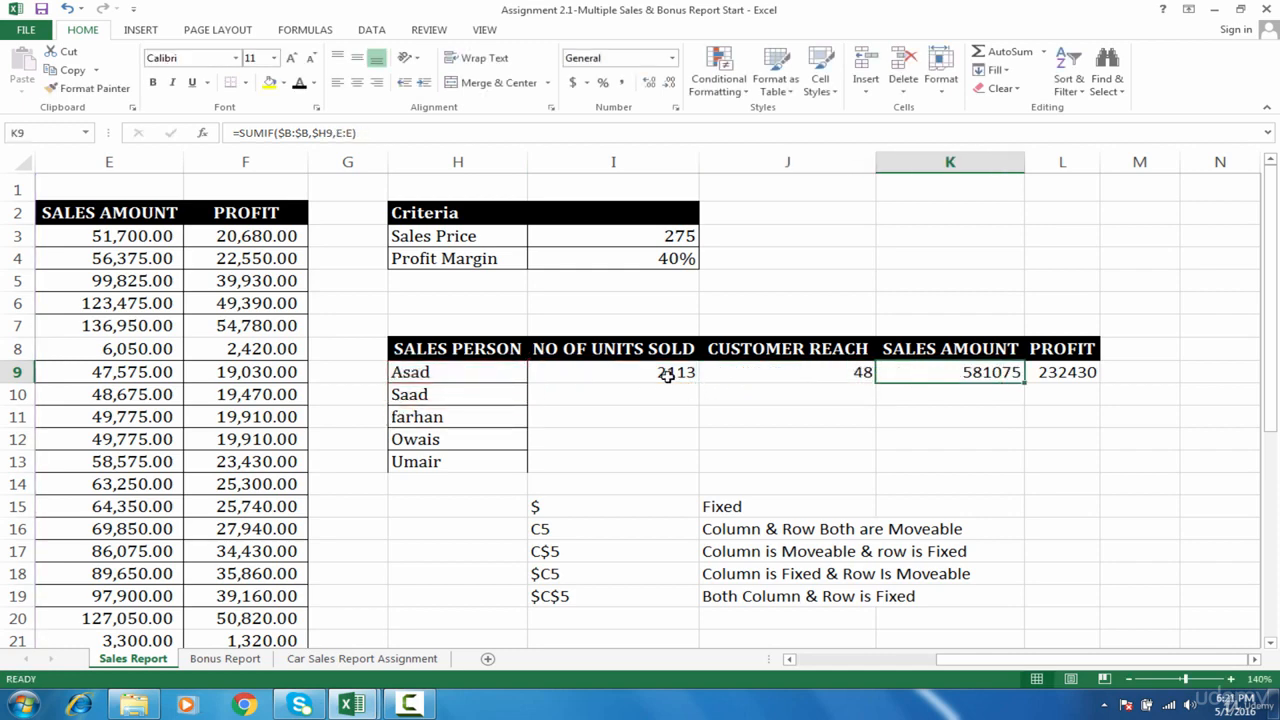
- Fill the SUMIF formulas in I9:L9 down through row 13 for all remaining salespeople
left_click_drag(665, 372, 1068, 374)
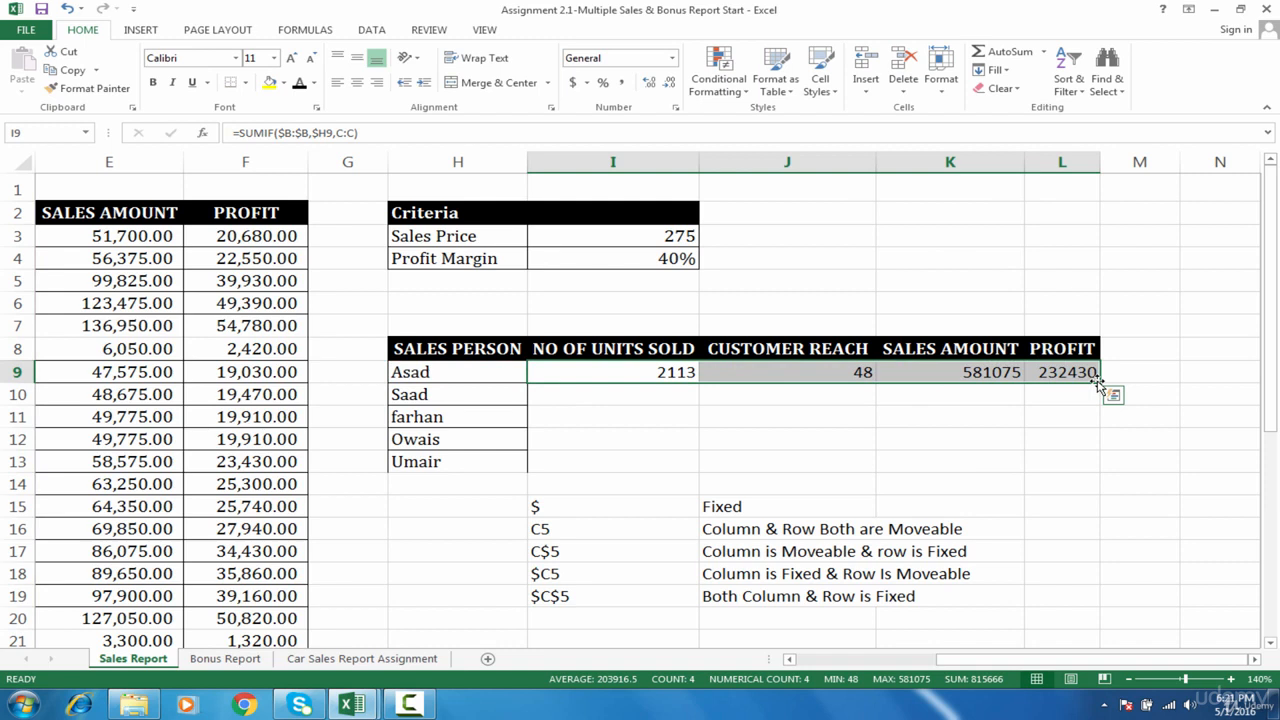
double_click(1098, 382)
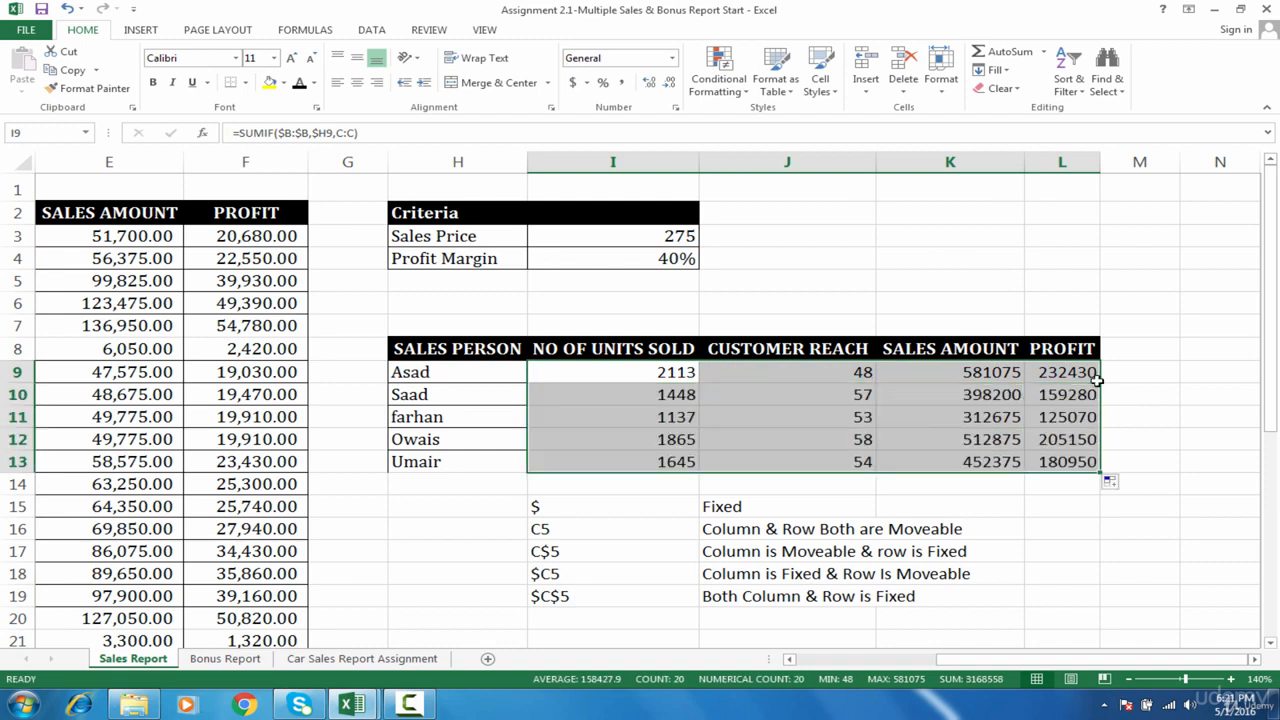
- Examine the filled formula in I11 and compare its ranges with the SALES PERSON and NO OF UNITS SOLD columns
left_click(680, 417)
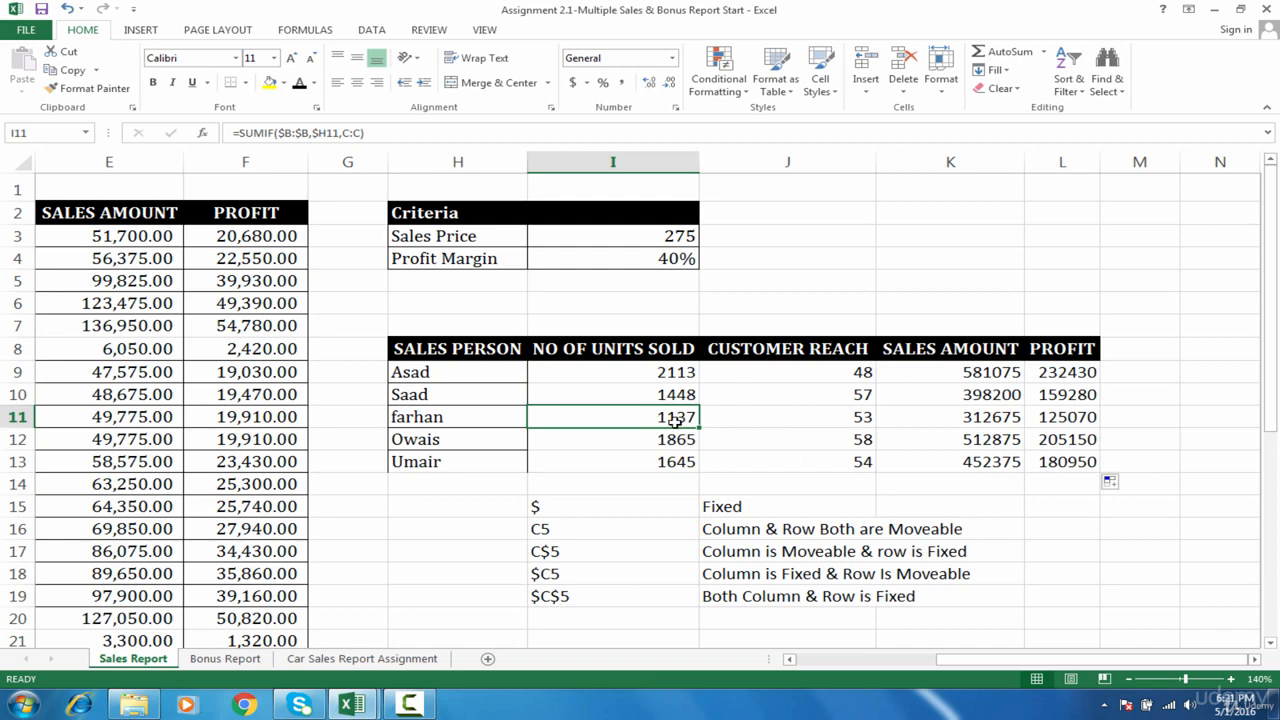
double_click(676, 420)
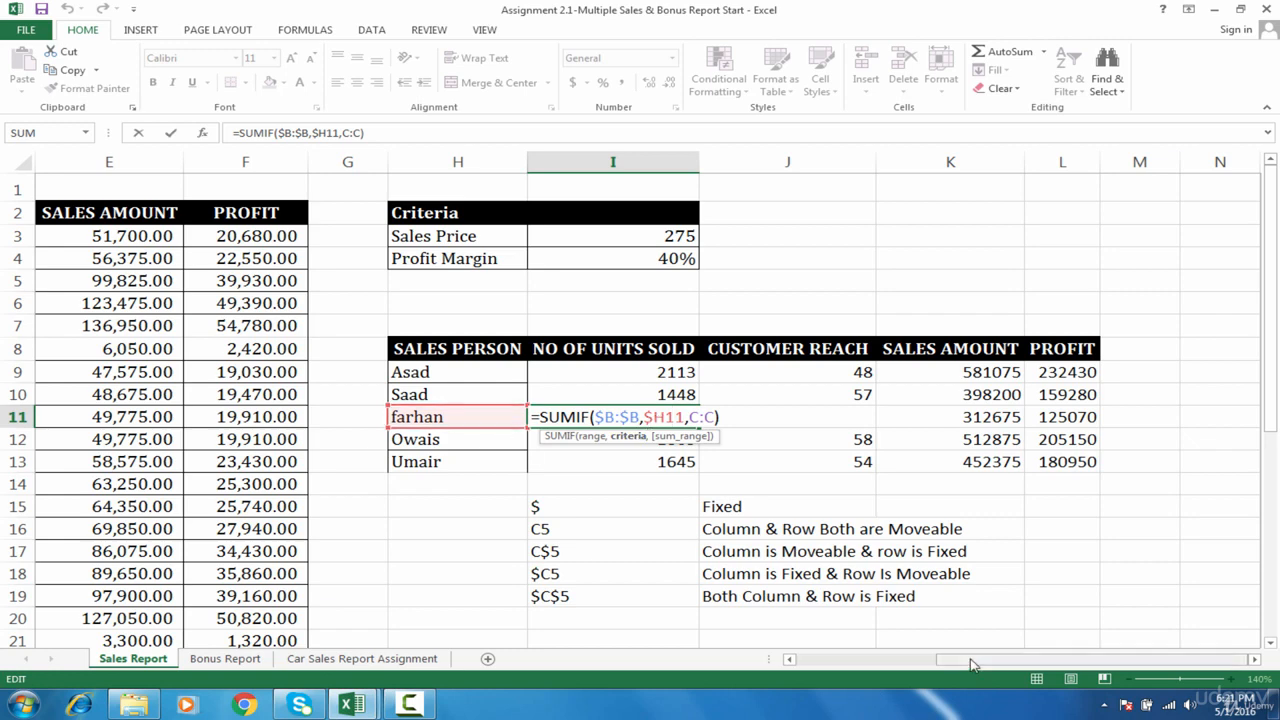
left_click_drag(973, 661, 634, 646)
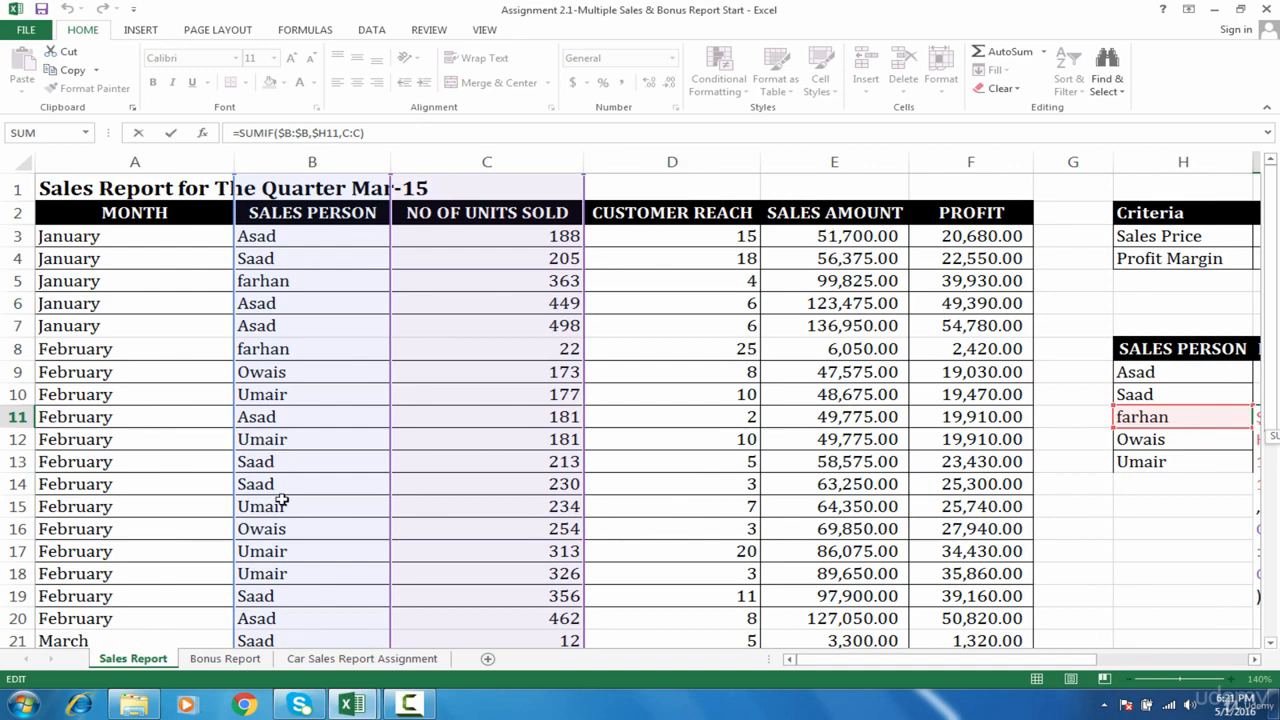
left_click_drag(836, 661, 1001, 656)
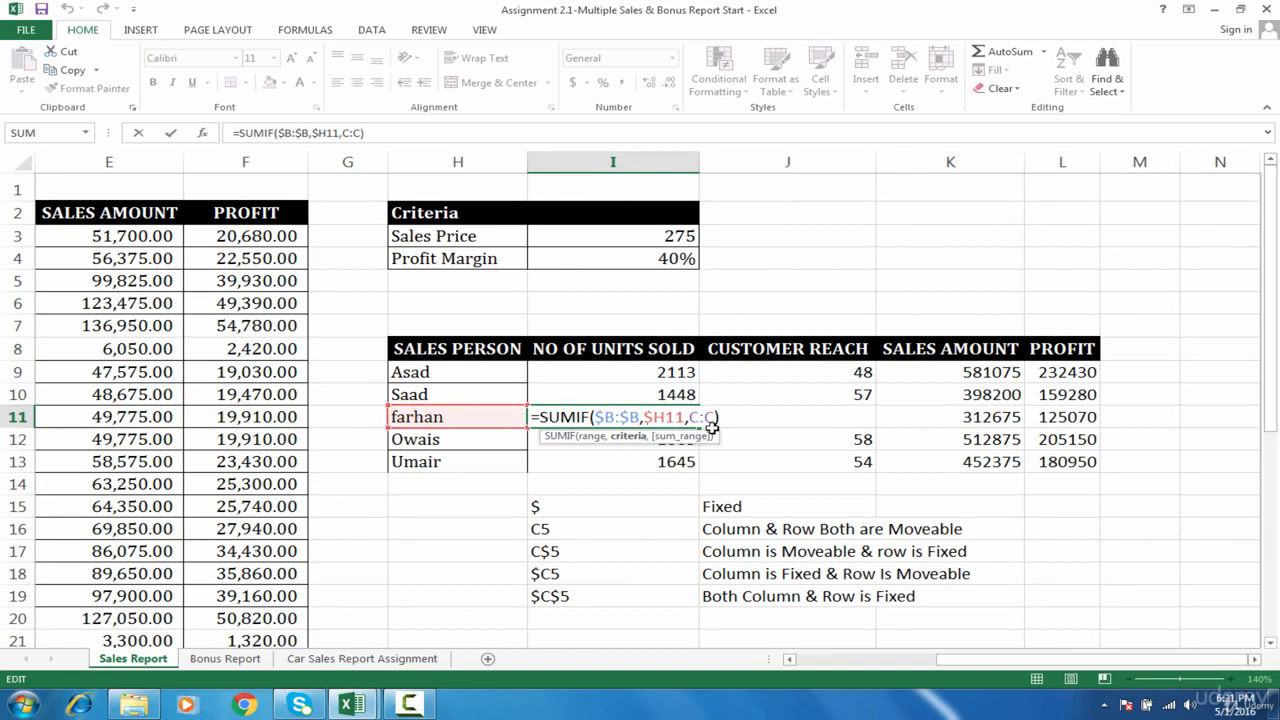
key("Return")
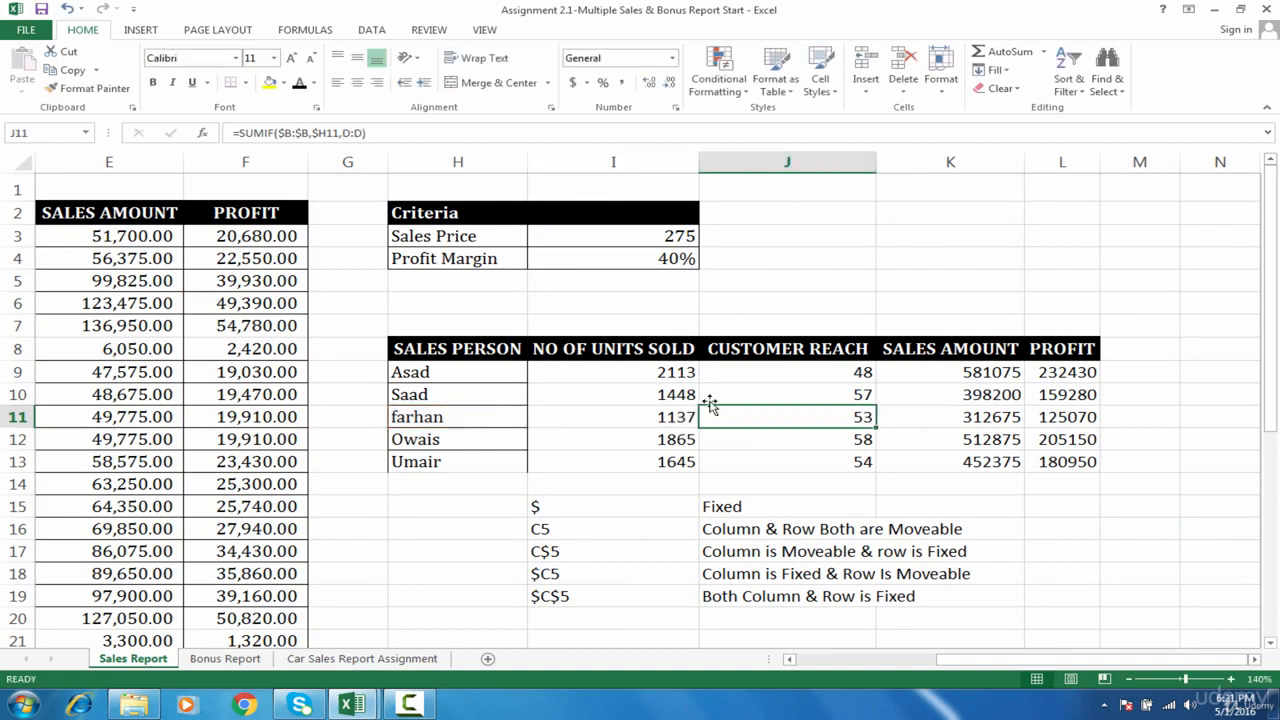
- Select the summary figures in I9:L13
left_click_drag(663, 371, 1080, 470)
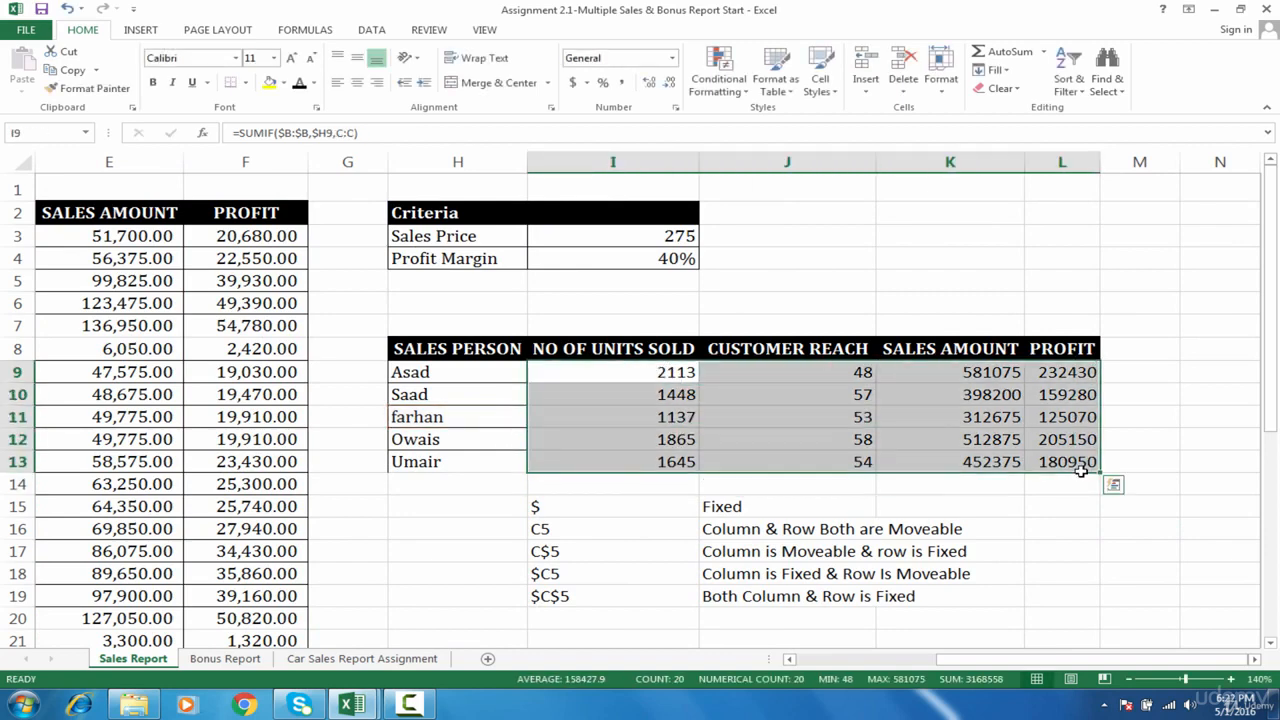